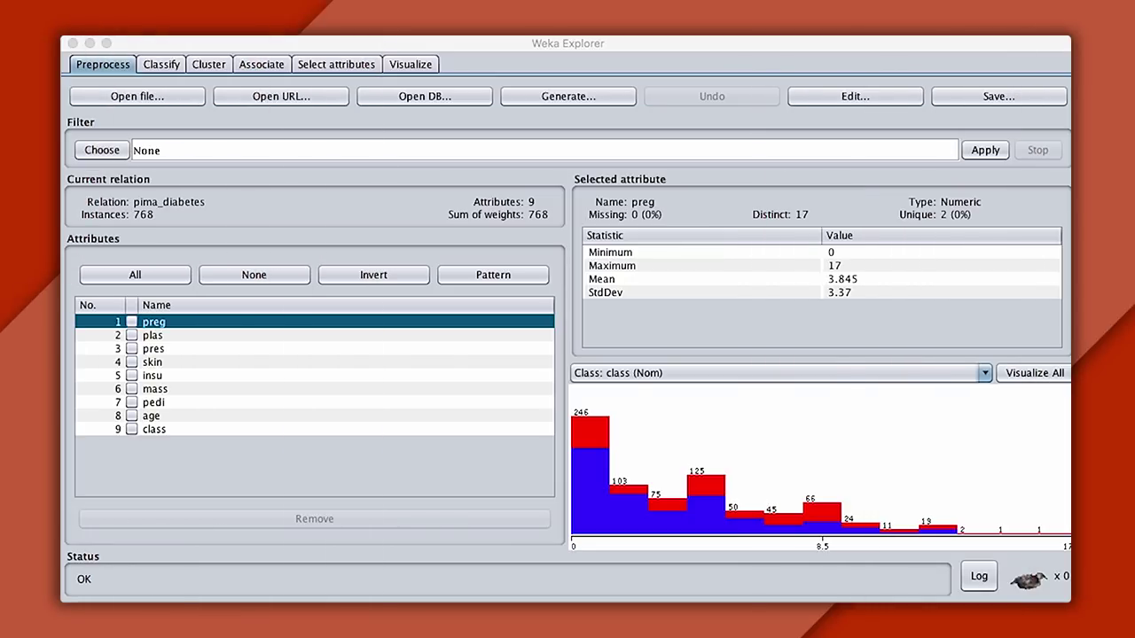
Step: Inspect the statistics of the plas, pres, skin and insu attributes
click(152, 335)
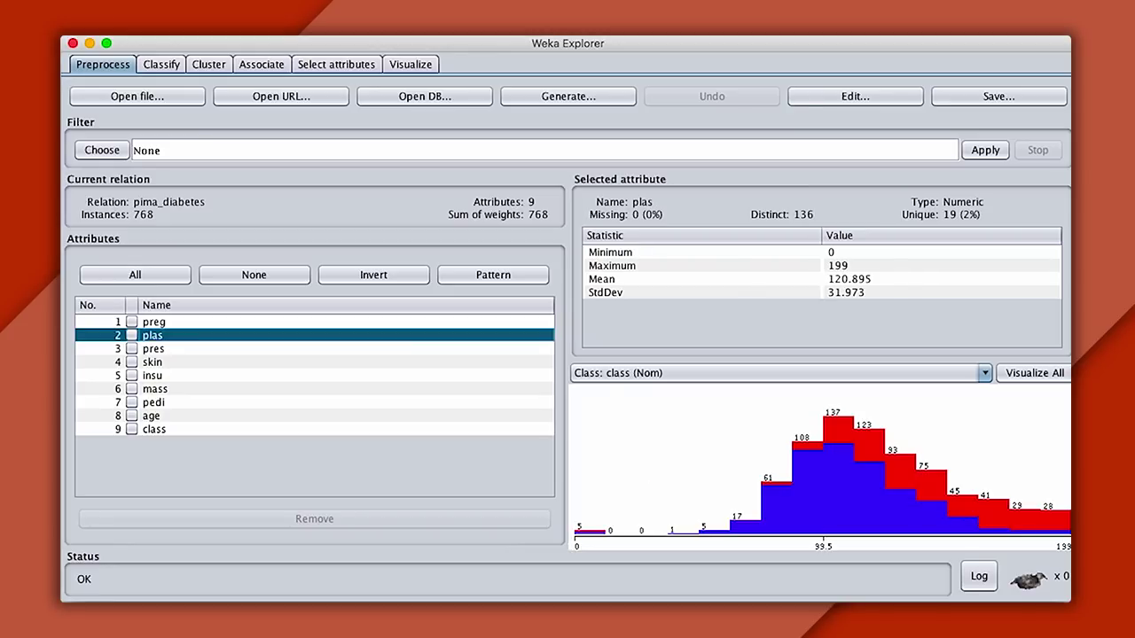
click(152, 348)
click(153, 361)
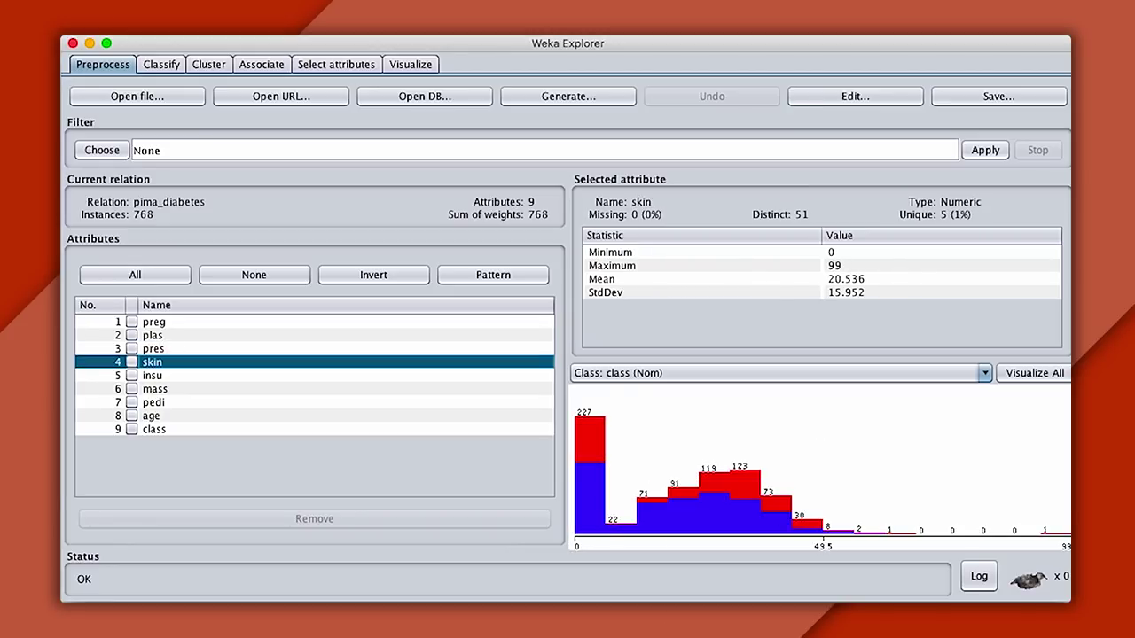
click(153, 375)
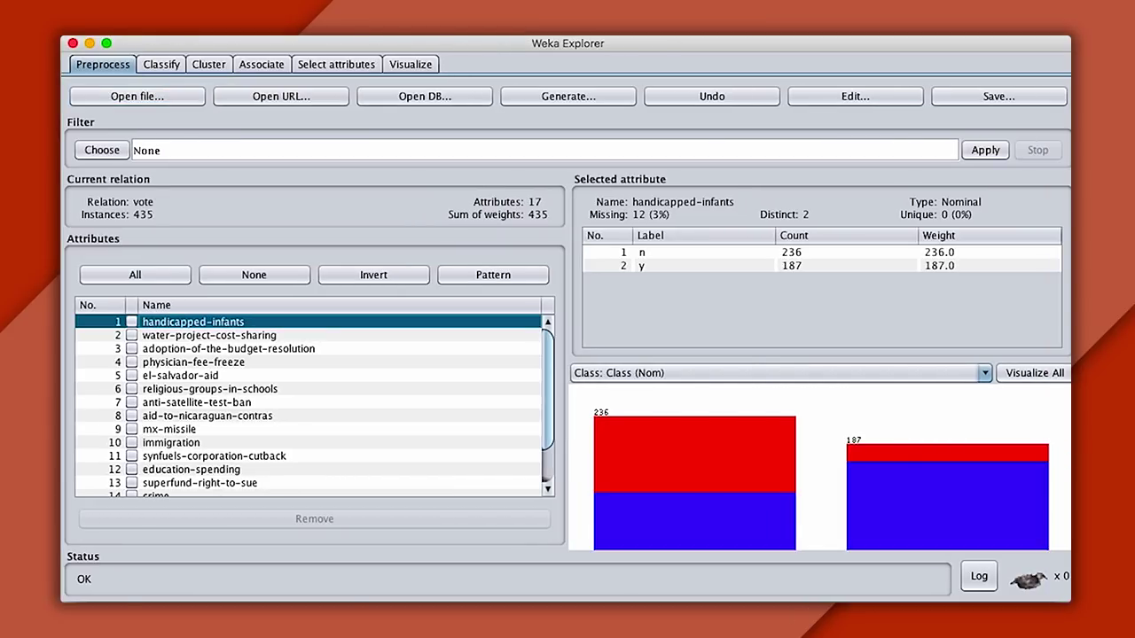
Step: Review four vote attributes' counts and the J48 summary, then apply the attribute selection filter
click(210, 336)
click(228, 348)
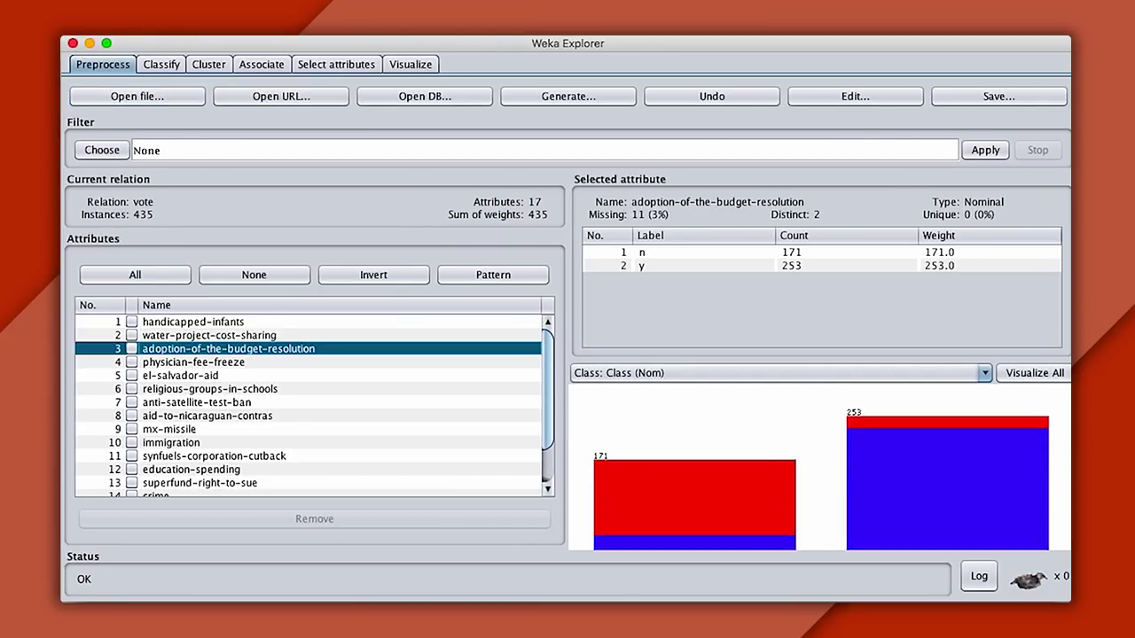
click(194, 362)
click(180, 375)
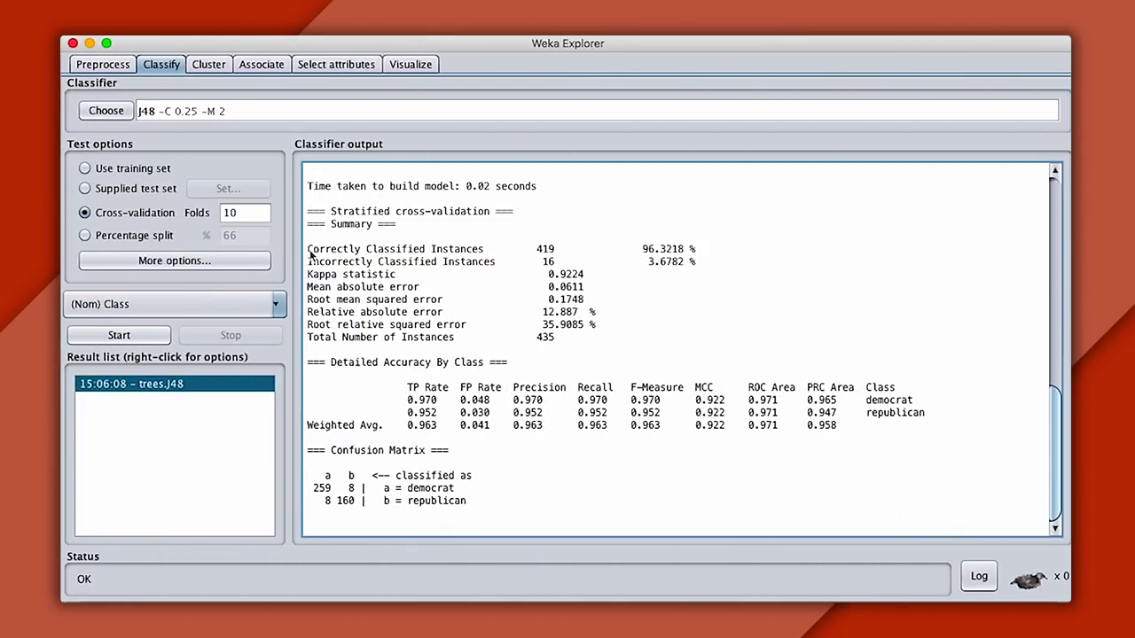
drag(307, 249, 472, 510)
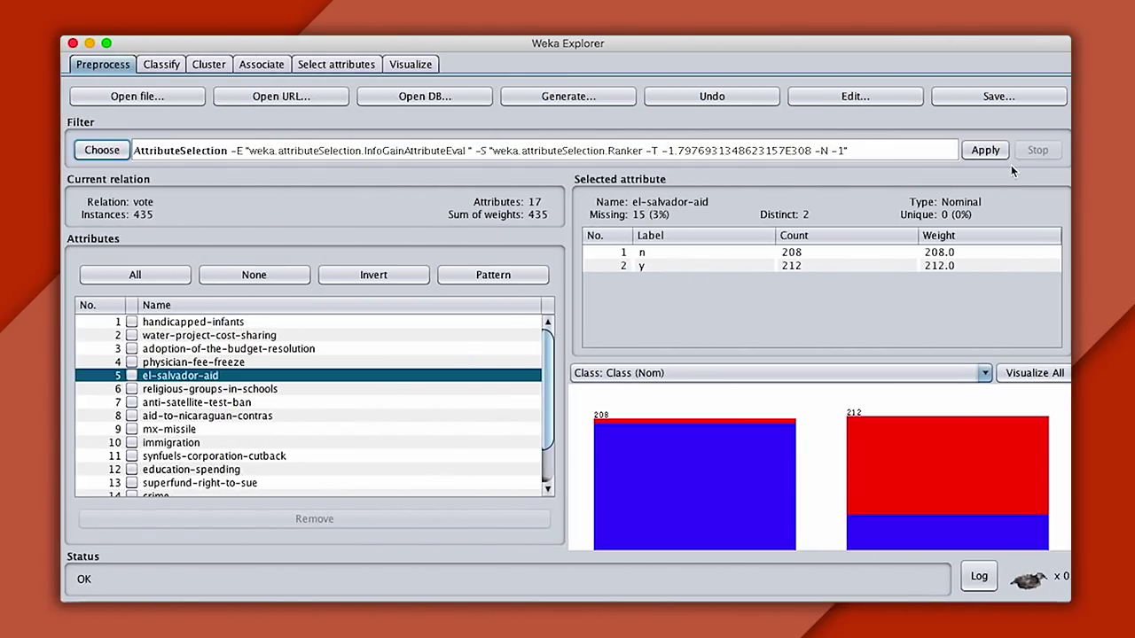
click(985, 150)
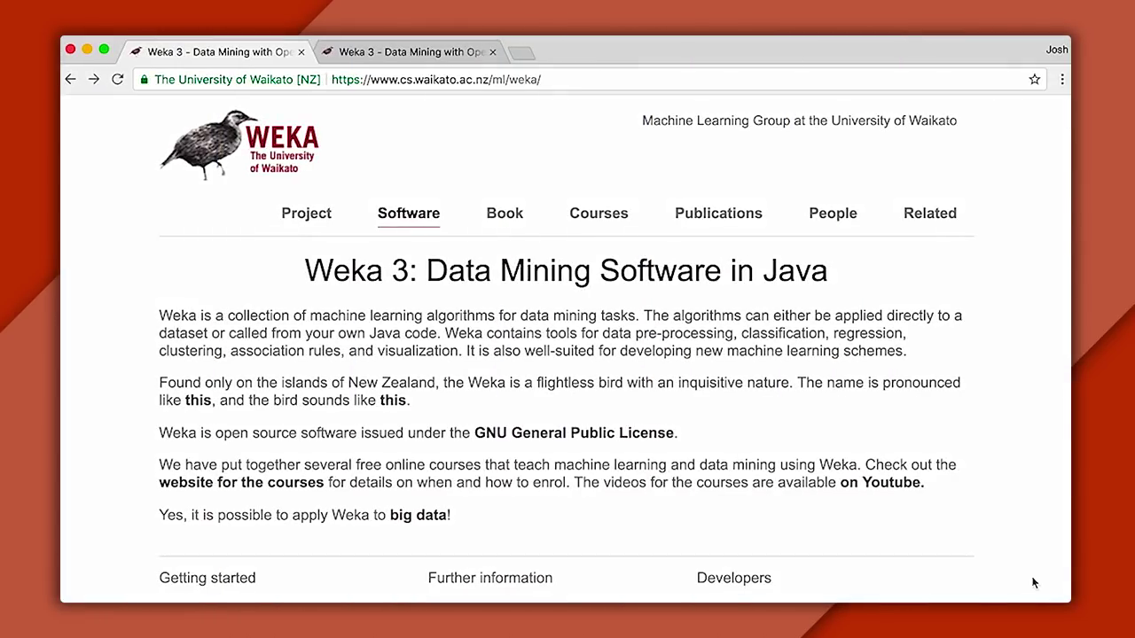
Step: Follow the homepage's Download link and select the Mac OS X installation paragraph
key(super+plus)
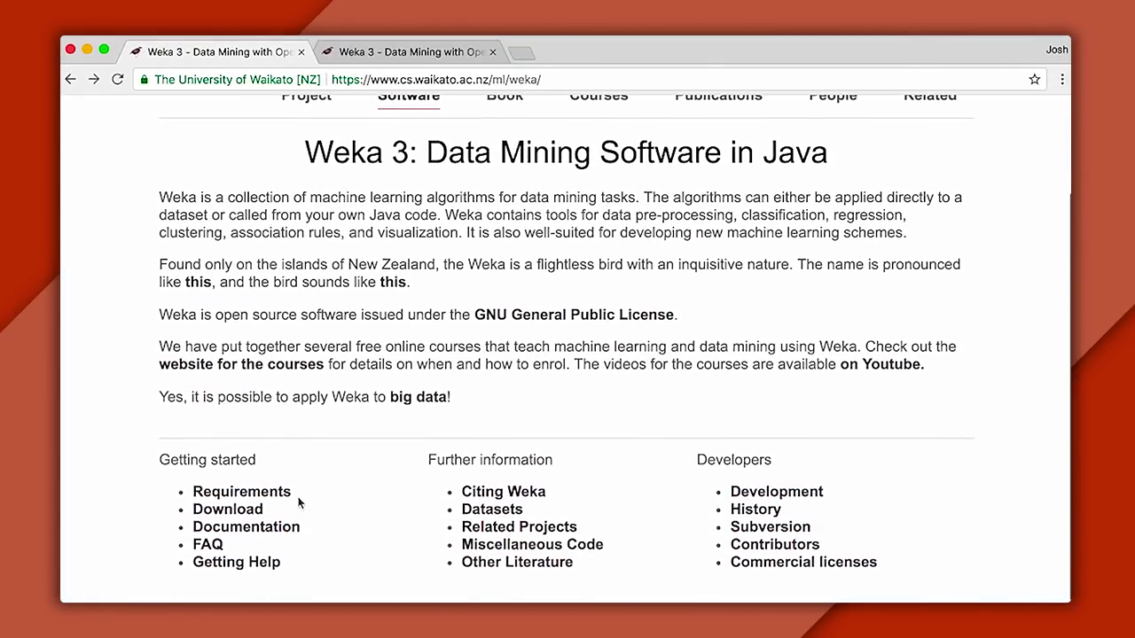
click(257, 512)
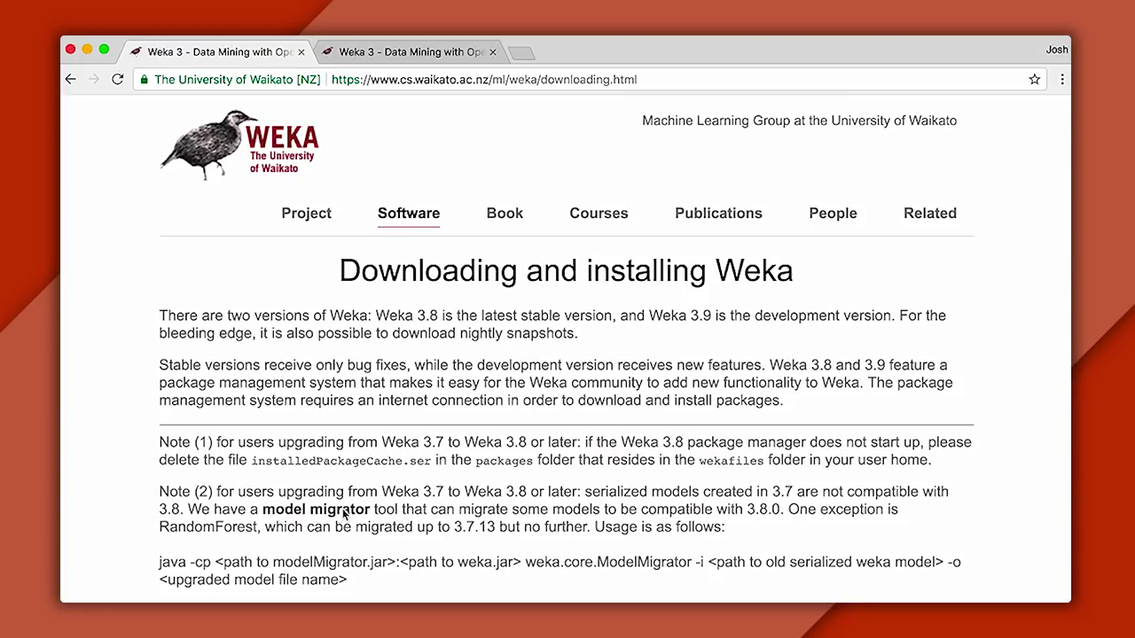
scroll(1009, 515, down, 10)
drag(227, 313, 518, 356)
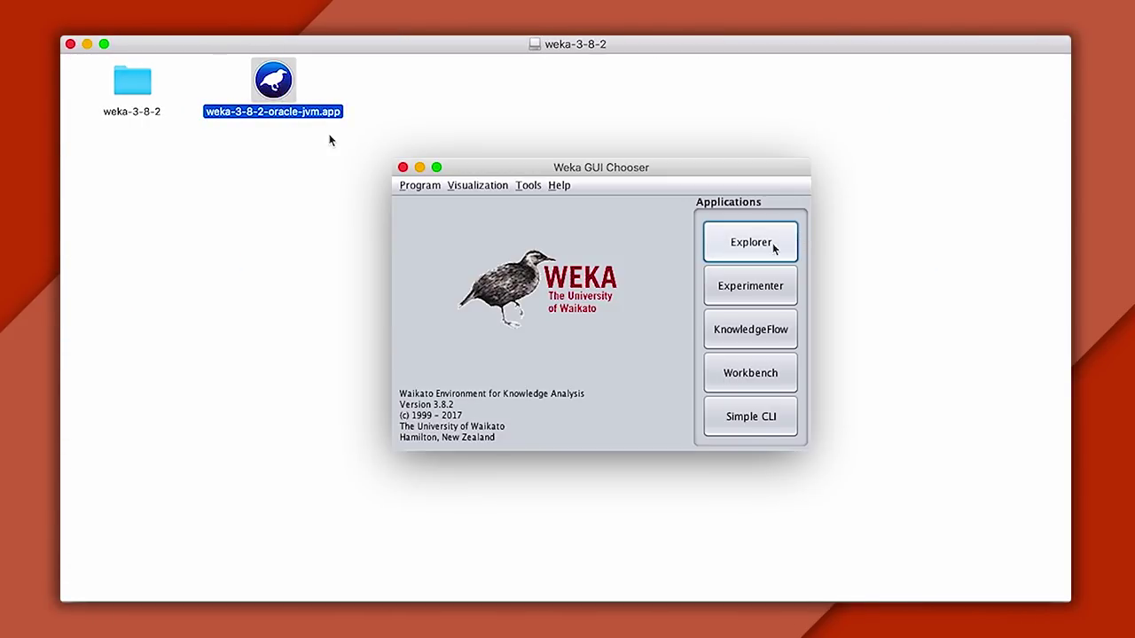
Step: Launch Explorer from the GUI Chooser and start opening a data file in Preprocess
click(776, 247)
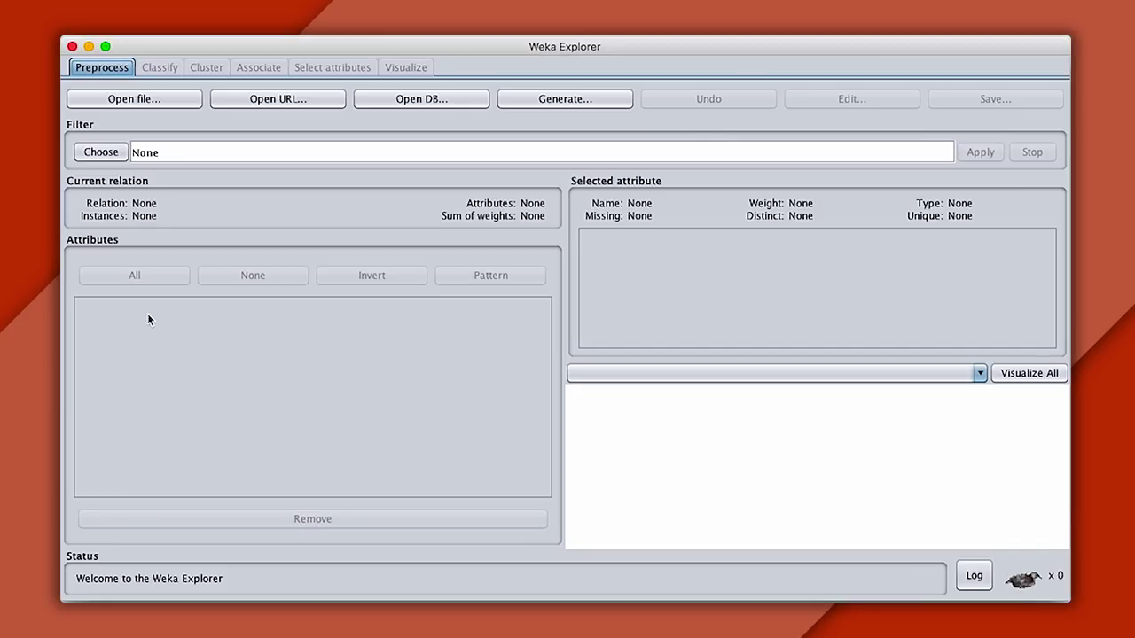
click(143, 99)
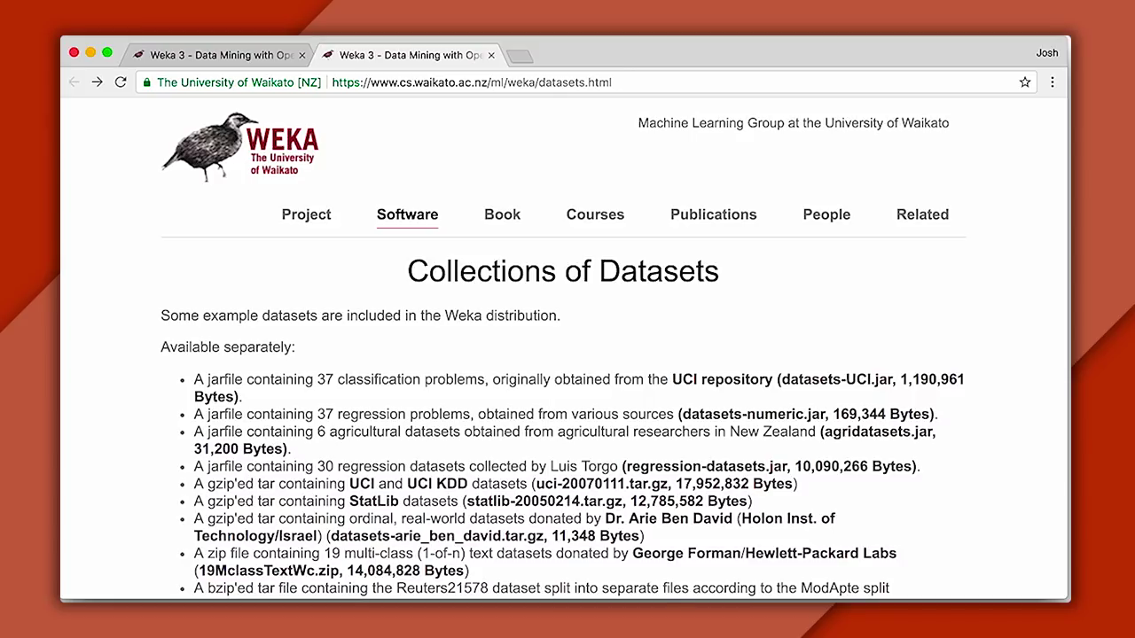
Step: Highlight the datasets-UCI.jar bullet describing the 37 UCI classification problems
drag(194, 380, 263, 397)
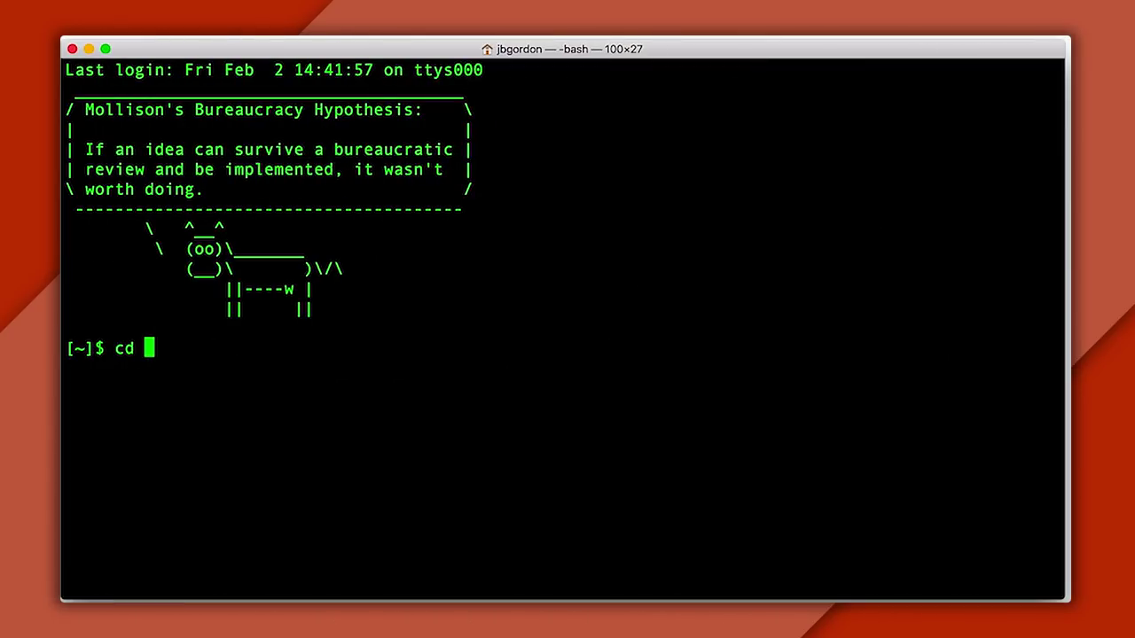
Step: Change into Downloads, list its contents and highlight the datasets-UCI.jar entry
text(Dow)
key(Tab)
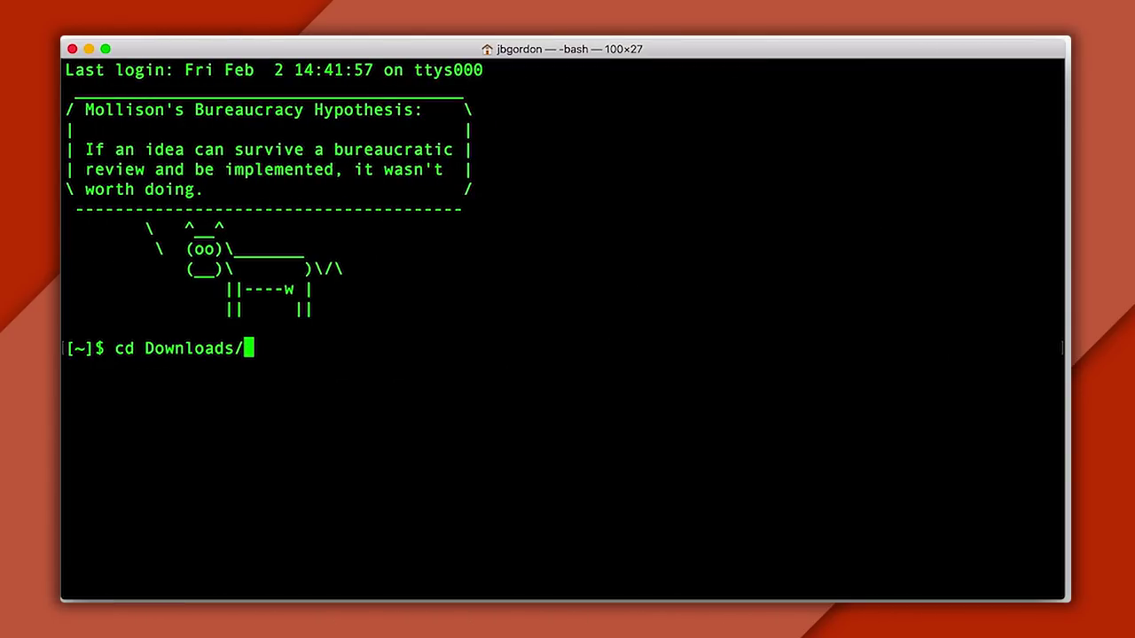
key(Return)
text(ll)
key(Return)
triple_click(764, 532)
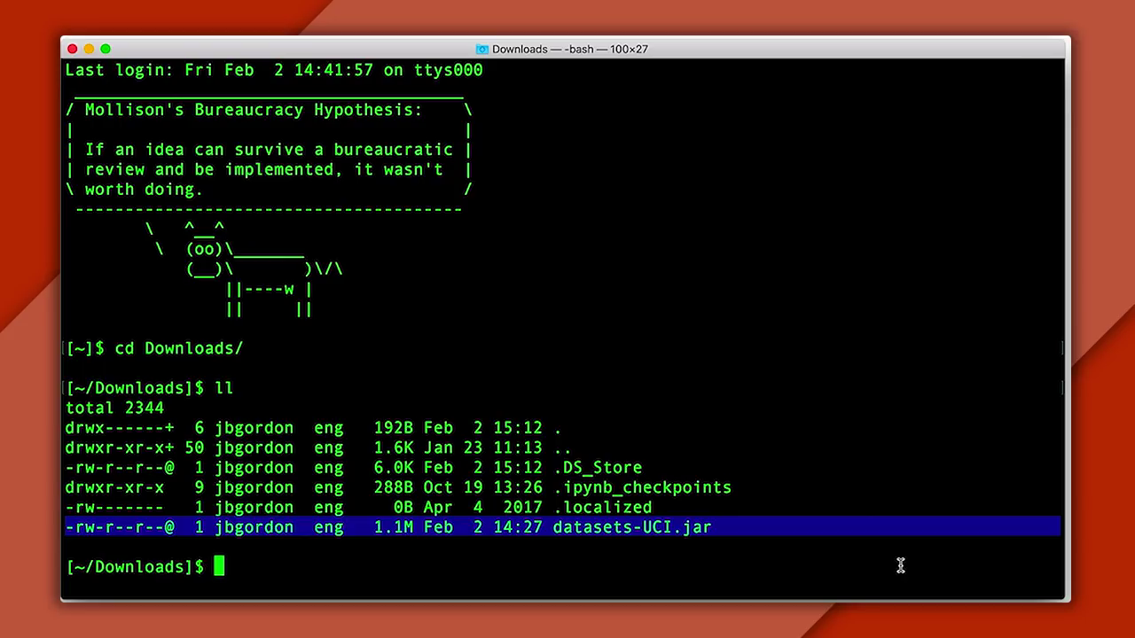
Step: Run unzip datasets-UCI.jar to extract the UCI .arff files
text(unzip d)
key(Tab)
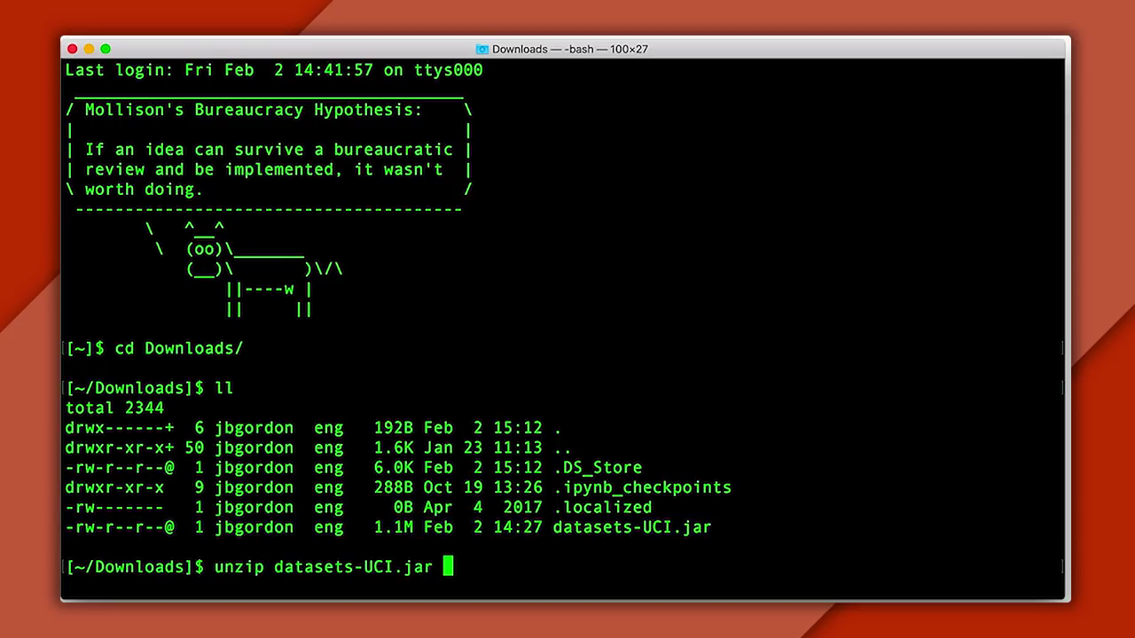
key(Return)
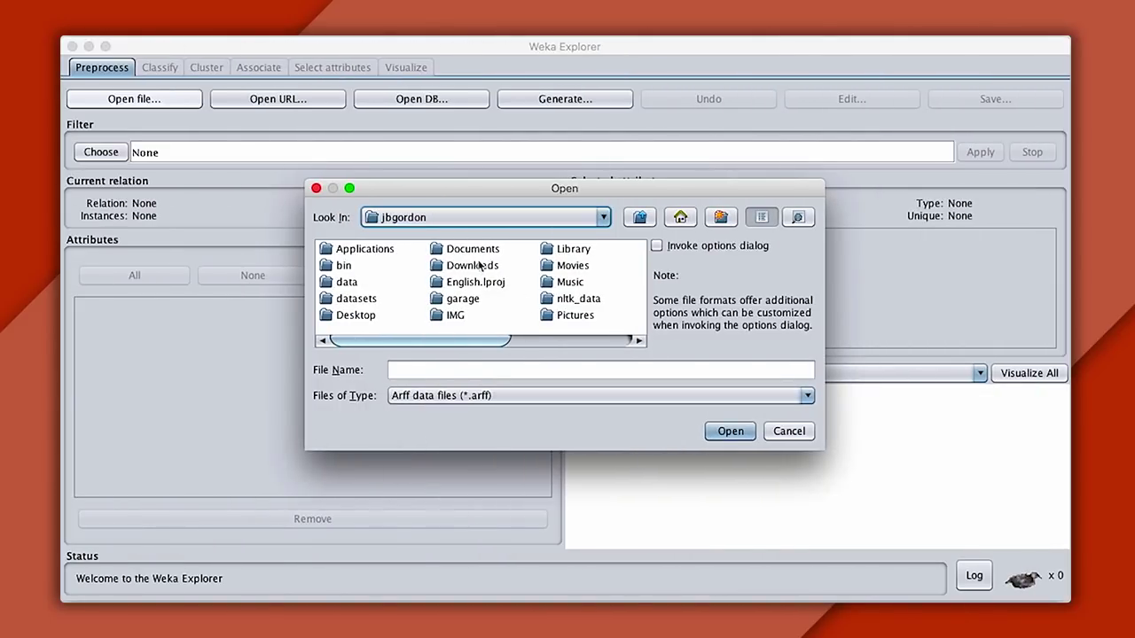
Step: Load Downloads/UCI/diabetes.arff and inspect the class (500/268) and preg attributes
double_click(480, 266)
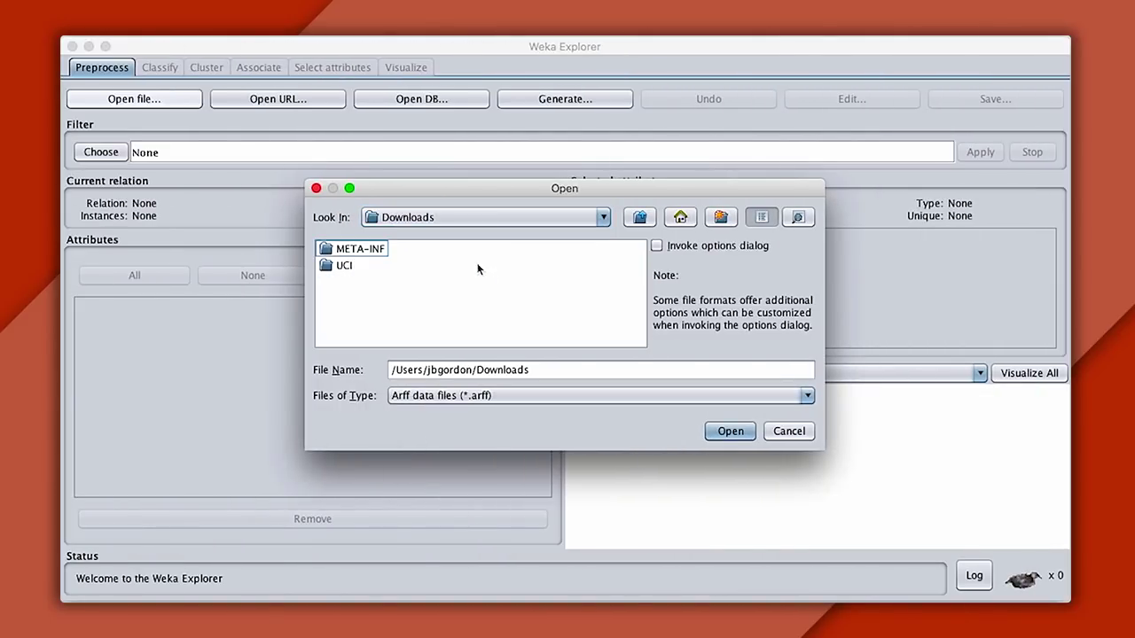
double_click(345, 265)
double_click(591, 267)
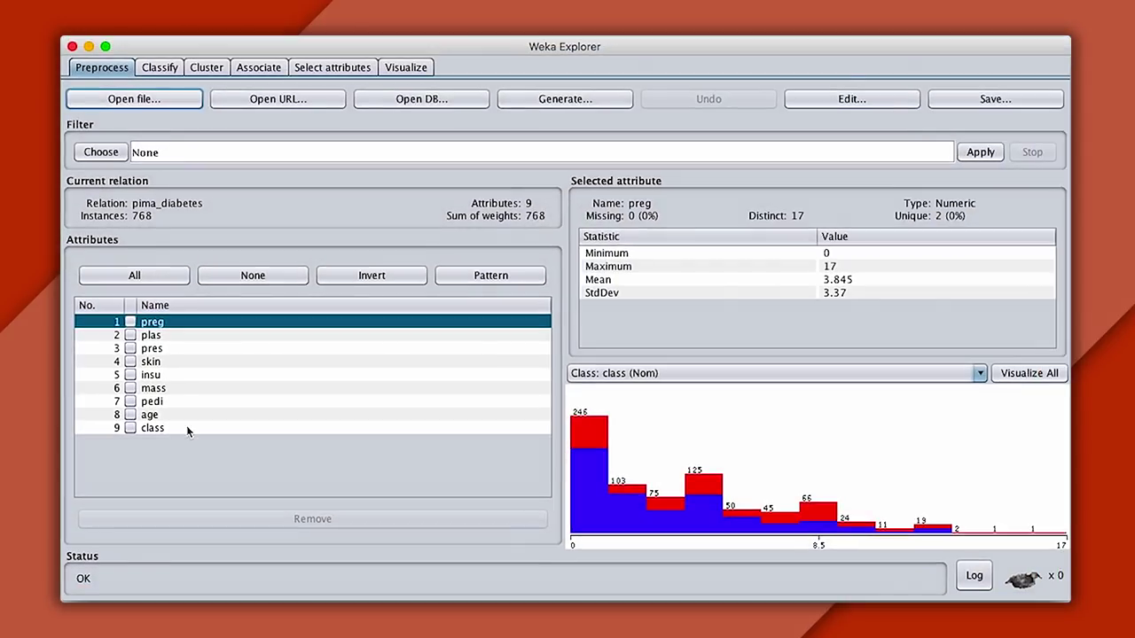
click(246, 468)
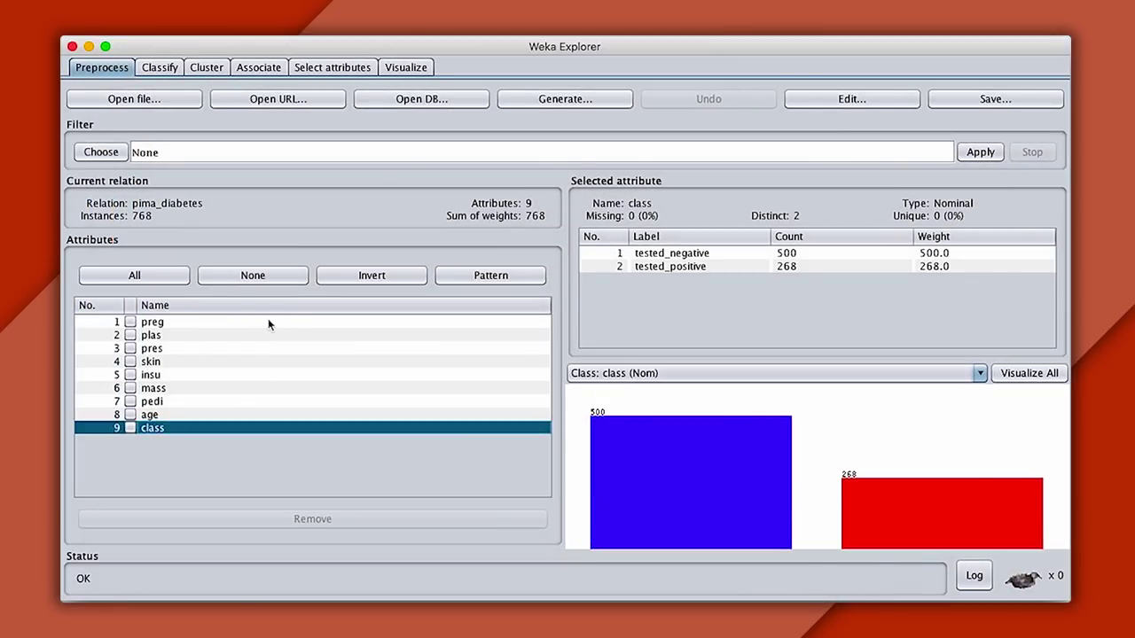
click(268, 321)
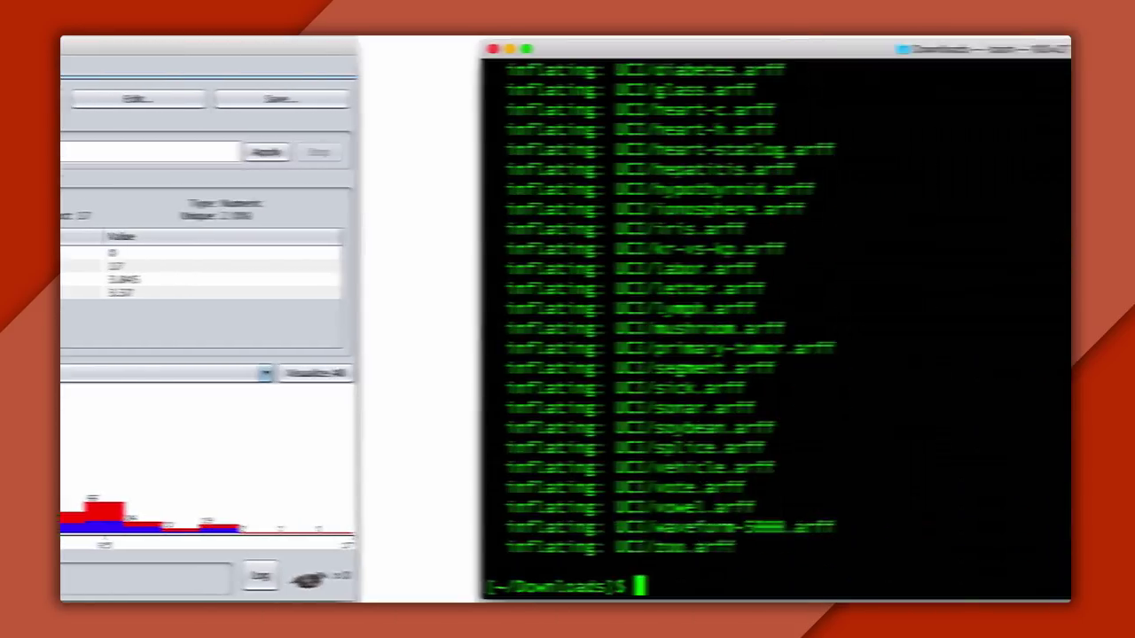
Step: Open UCI/diabetes.arff in Sublime Text via subl and select the plasma glucose attribute line
text(subl UCI/diabetes.arff)
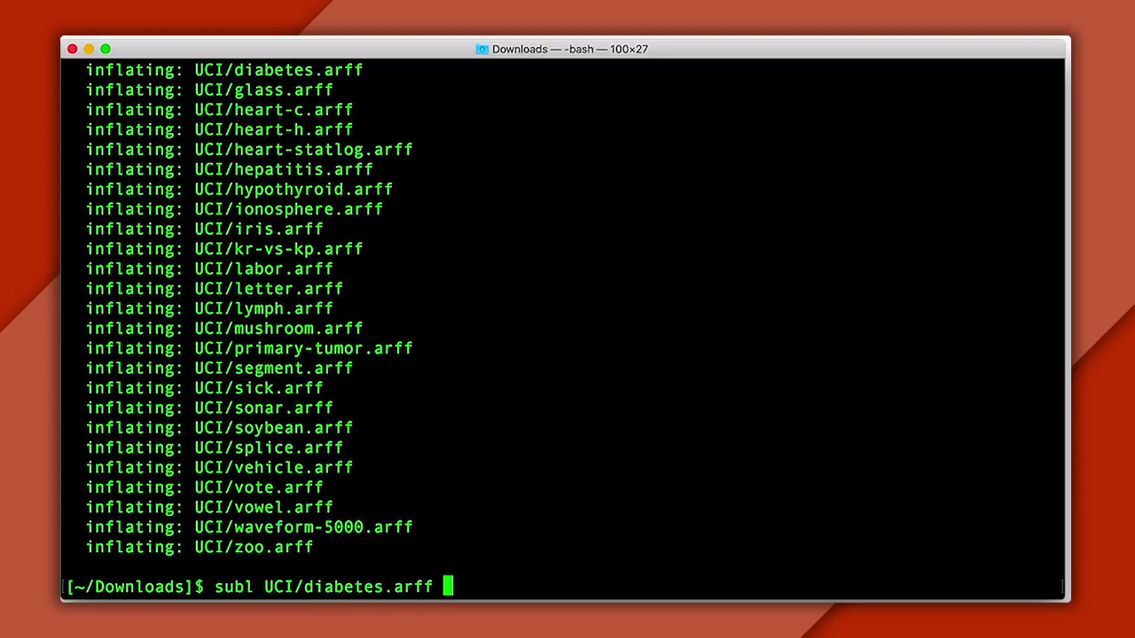
key(Return)
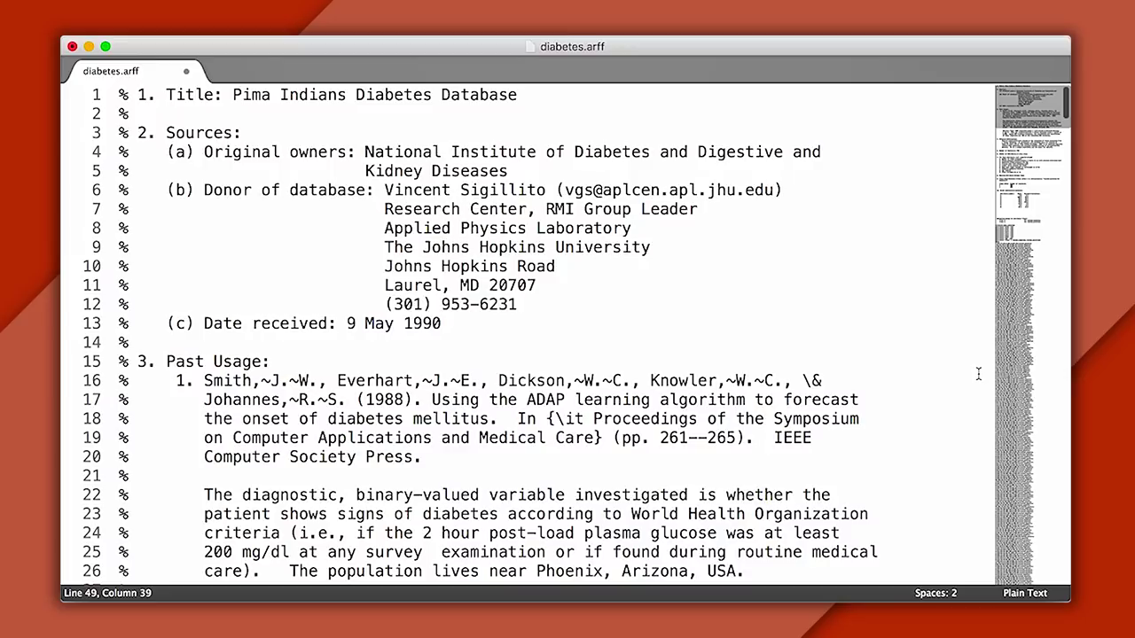
key(super+Up)
scroll(949, 471, down, 10)
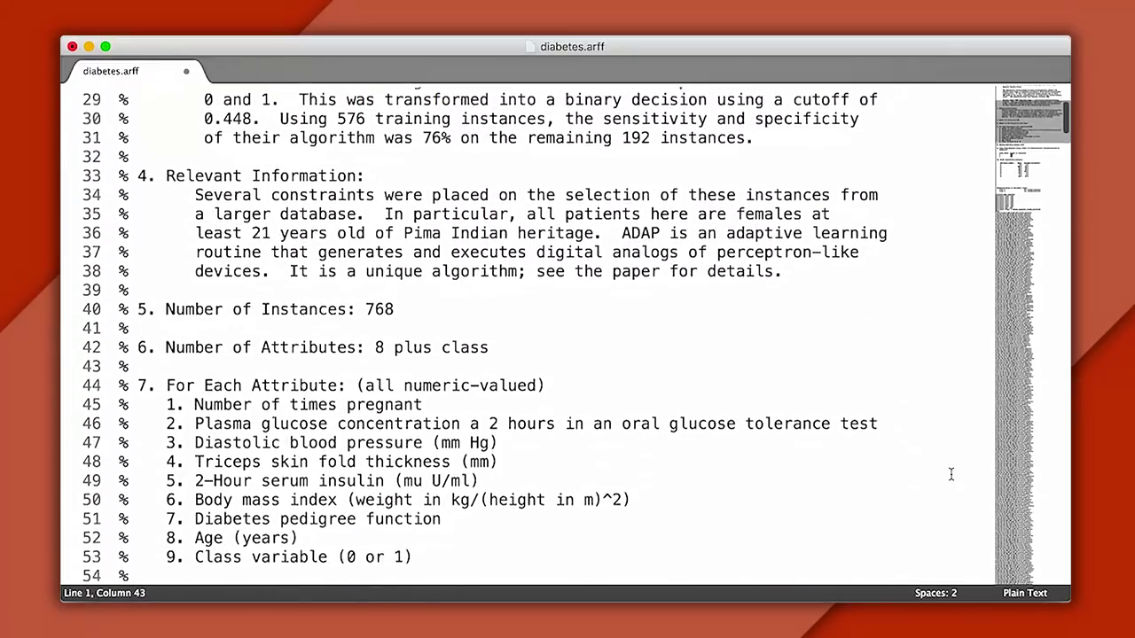
scroll(950, 474, down, 4)
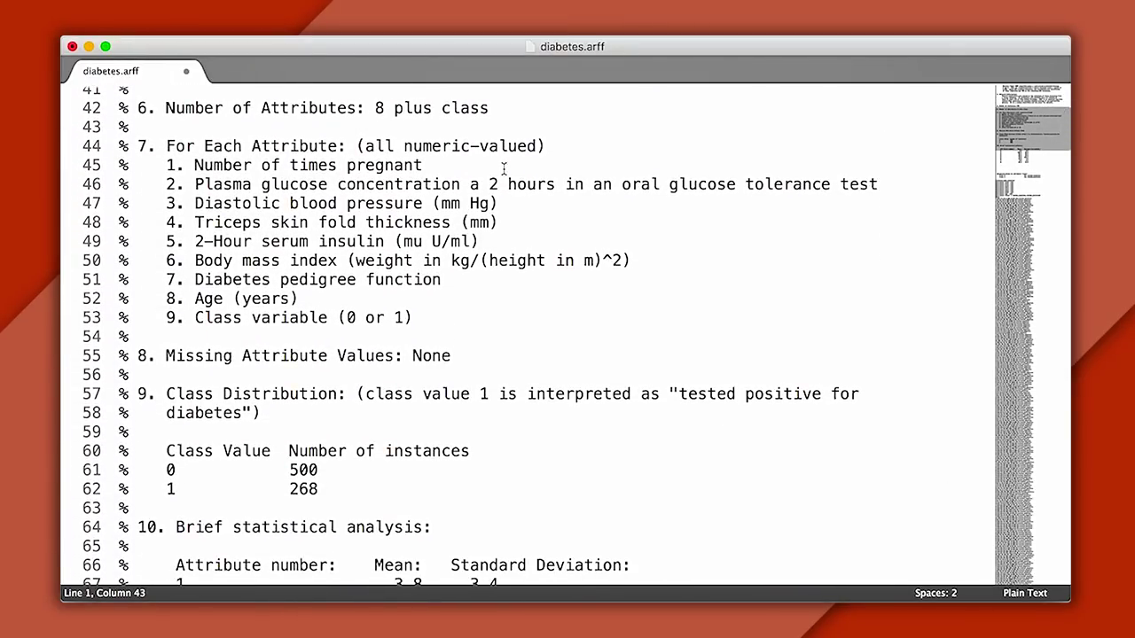
triple_click(503, 168)
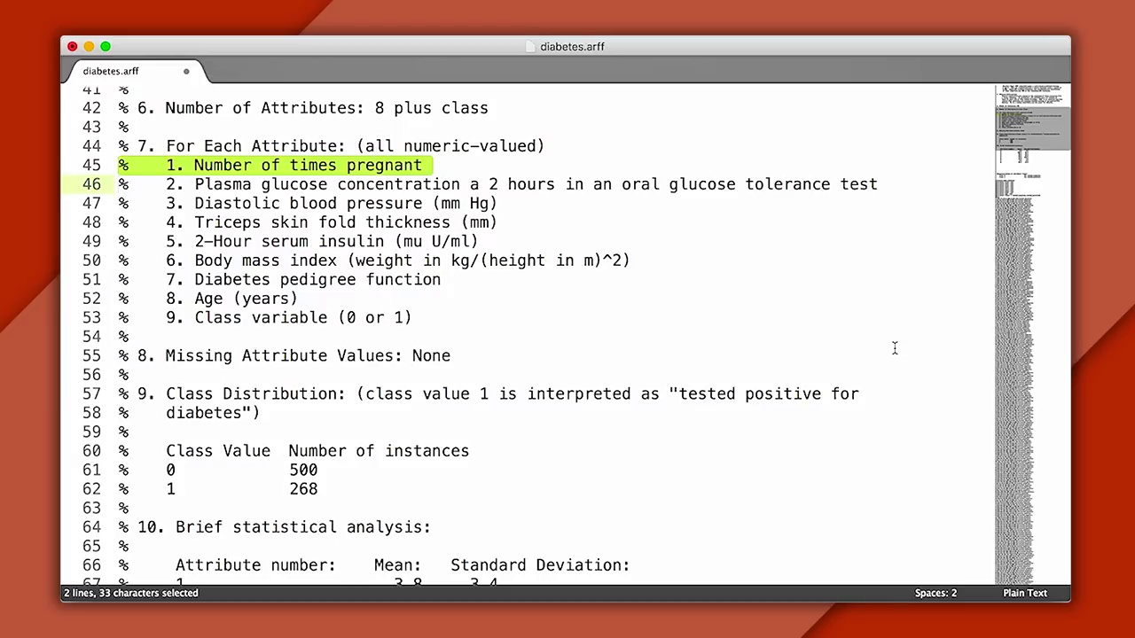
key(Right)
key(super+l)
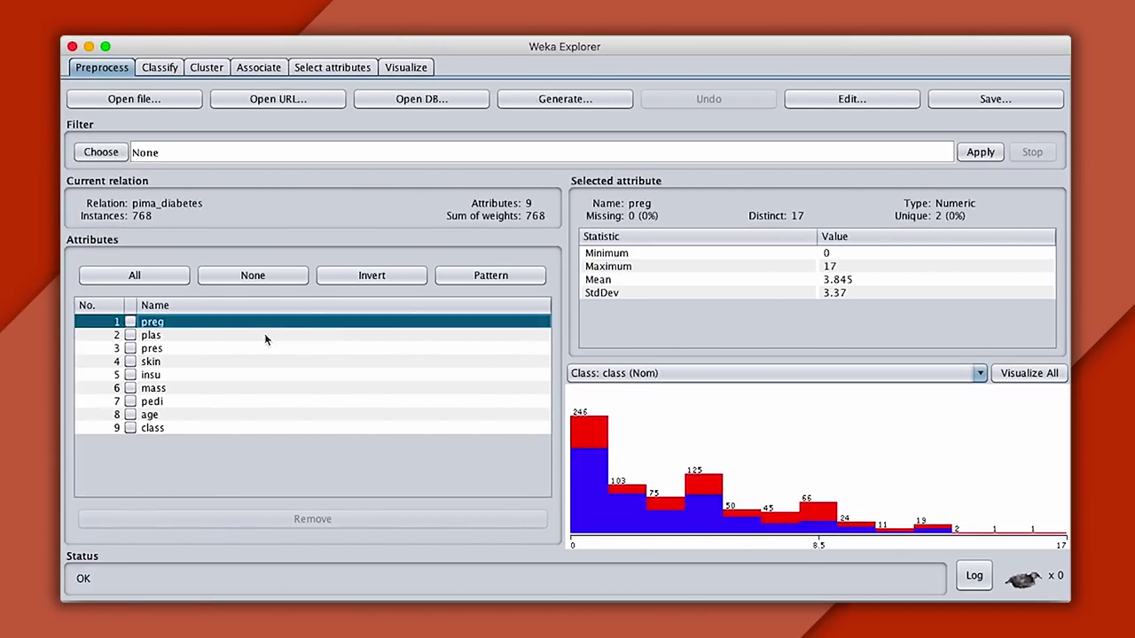
click(277, 335)
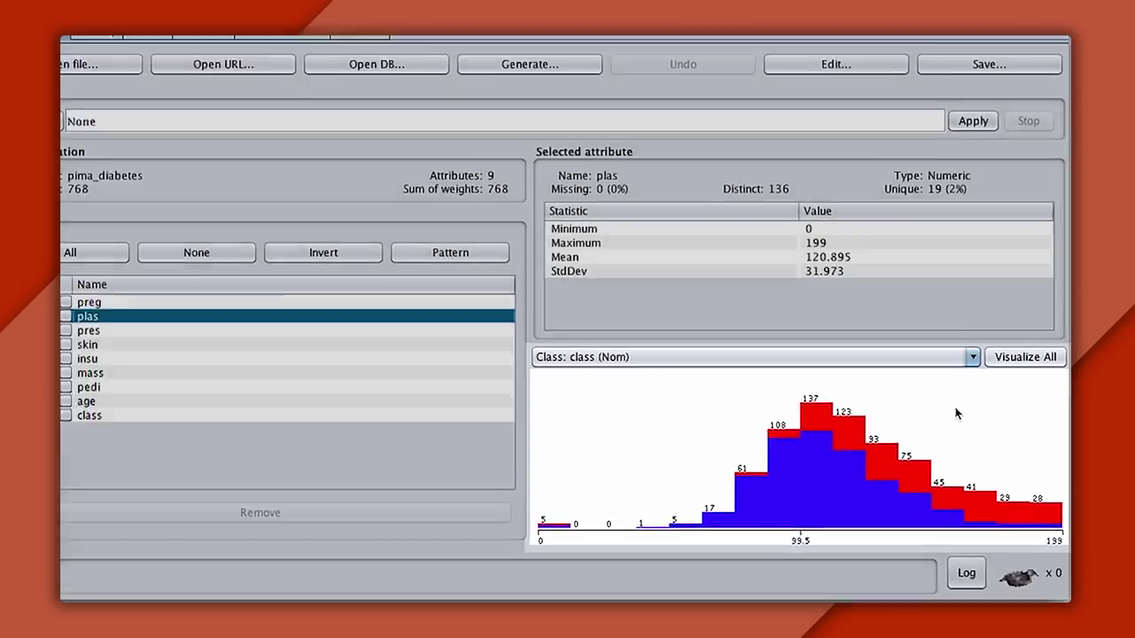
key(Up)
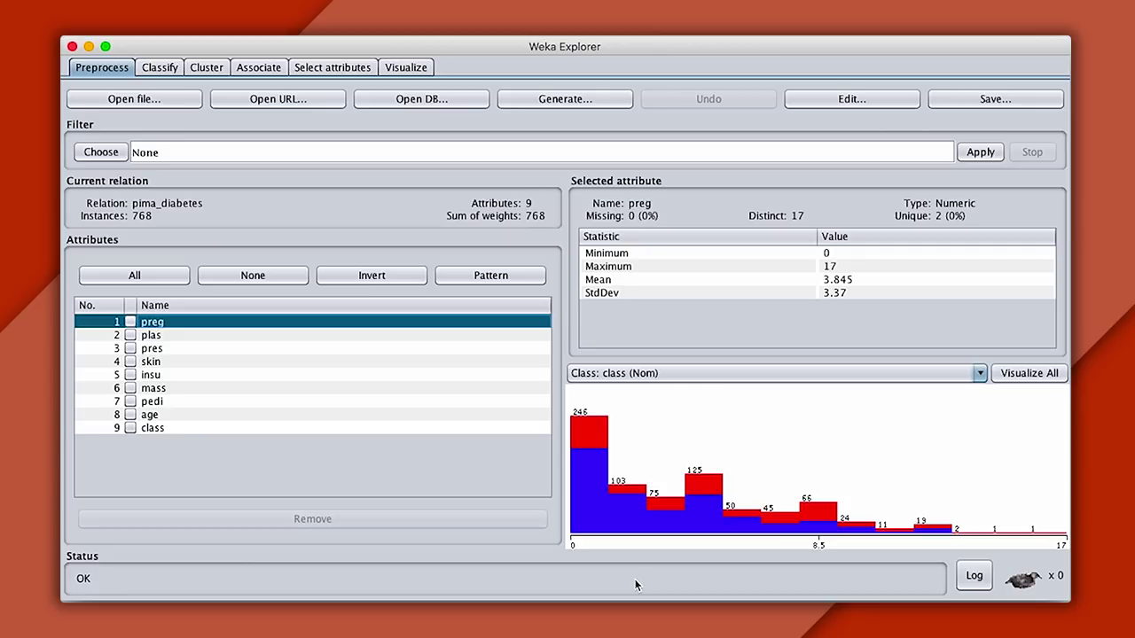
click(161, 68)
Step: Select trees > J48 and run 10-fold cross-validation, scoring 73.8281% correct
click(103, 114)
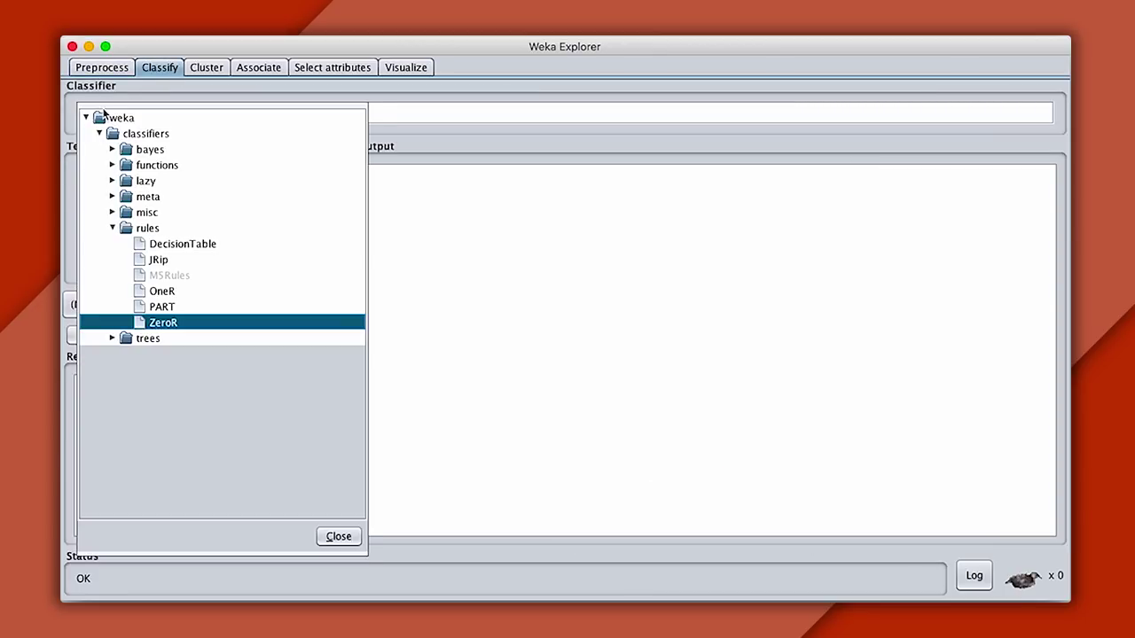
click(113, 339)
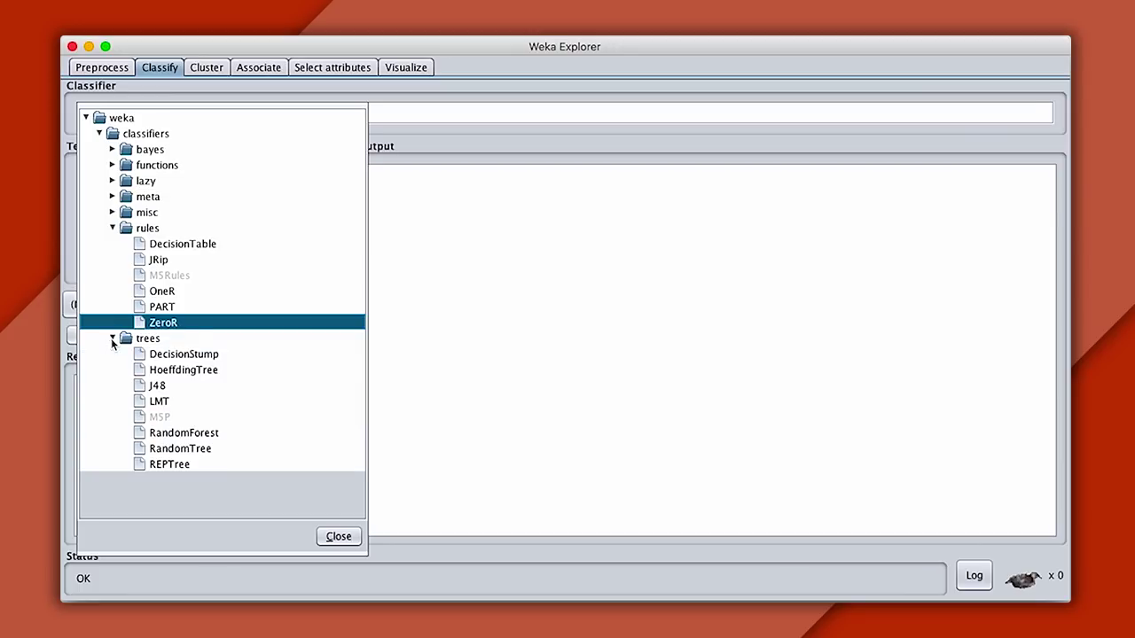
click(155, 388)
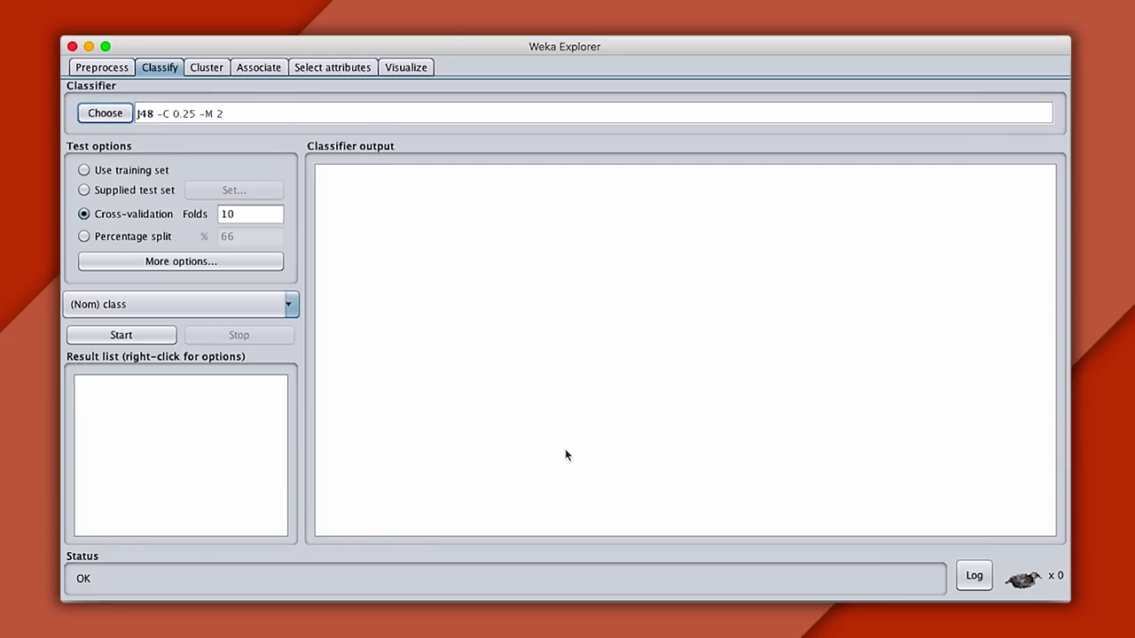
click(134, 336)
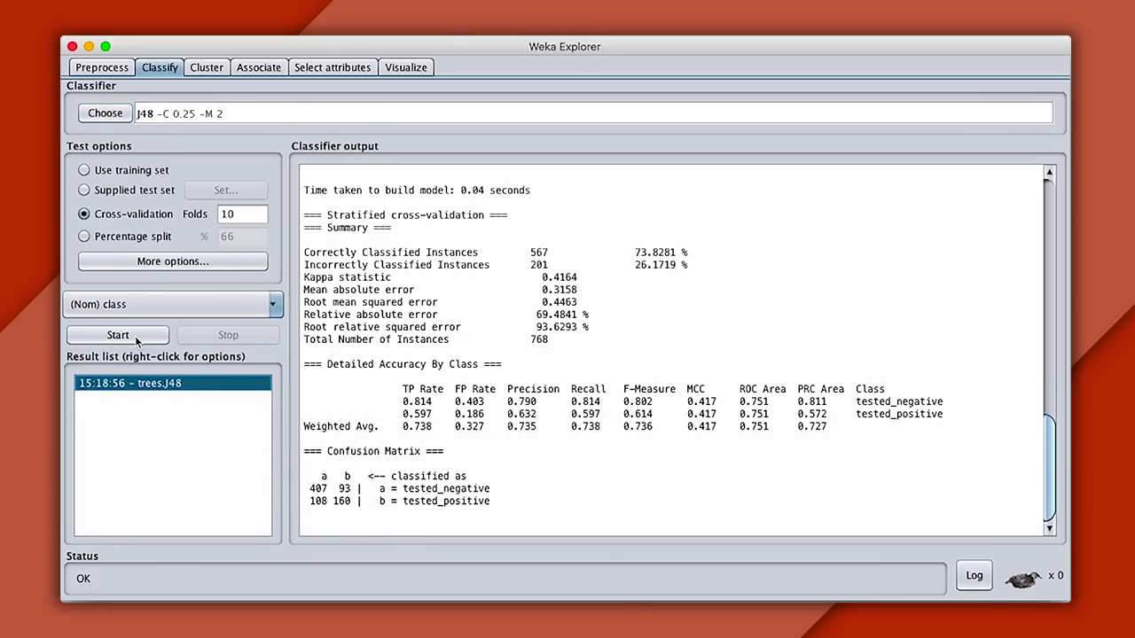
scroll(991, 355, up, 10)
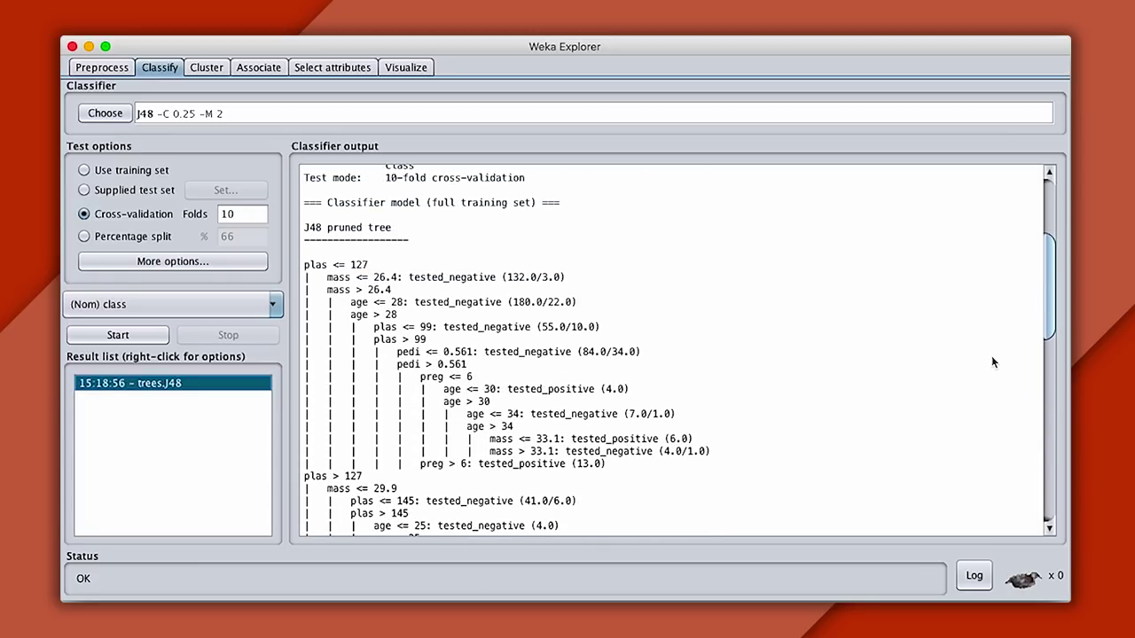
click(104, 112)
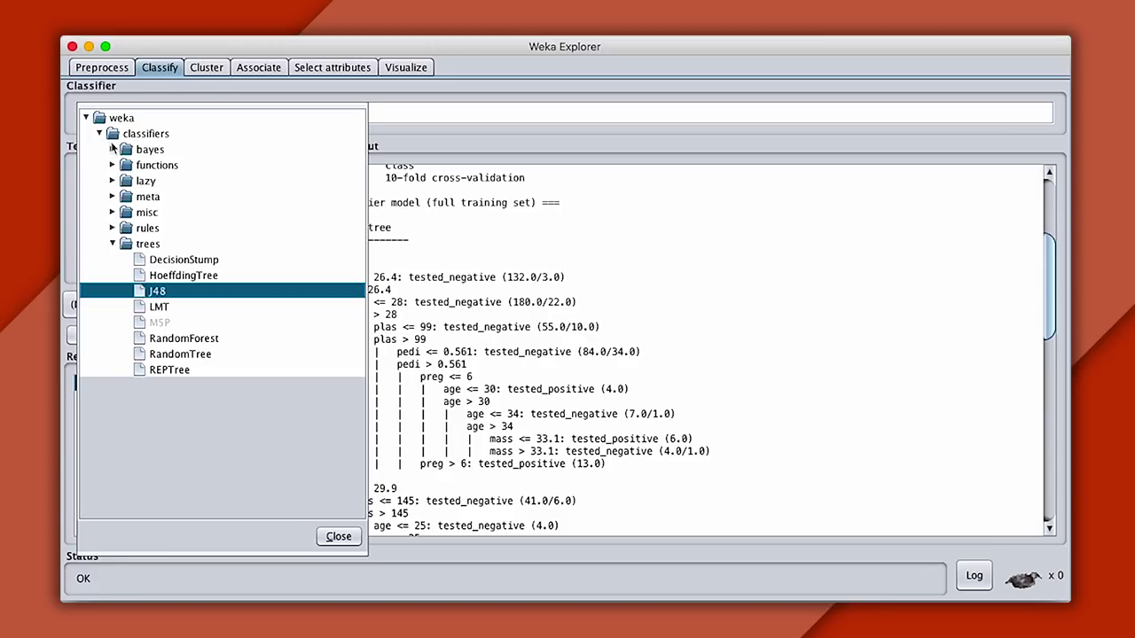
Step: Run functions > Logistic with cross-validation (77.2135%) and compare it with the J48 result
click(112, 165)
click(168, 215)
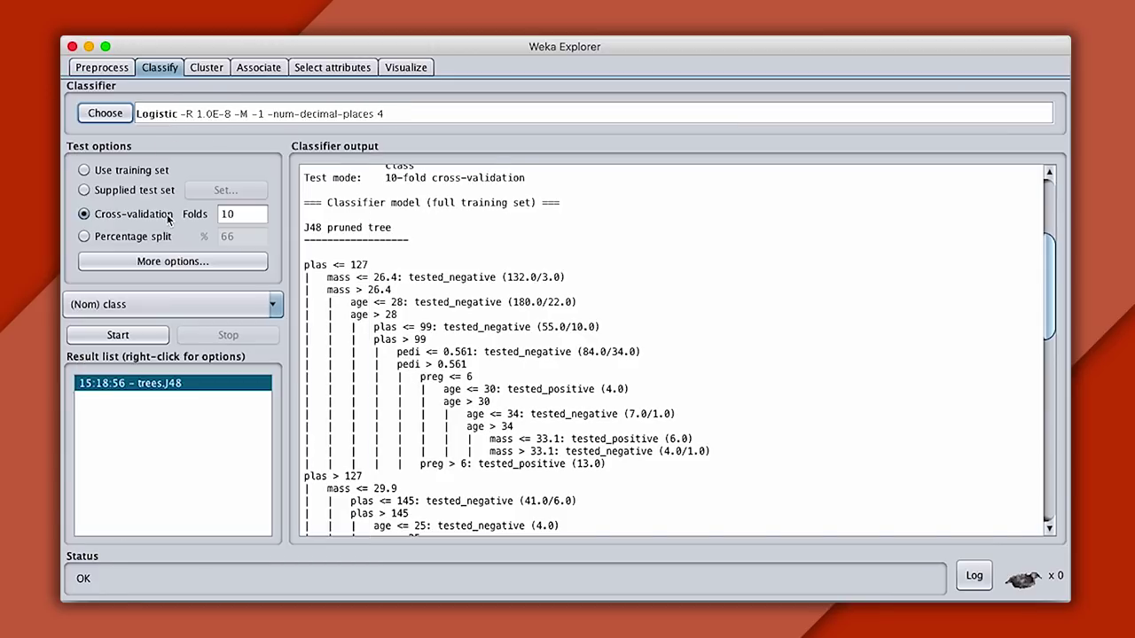
click(144, 337)
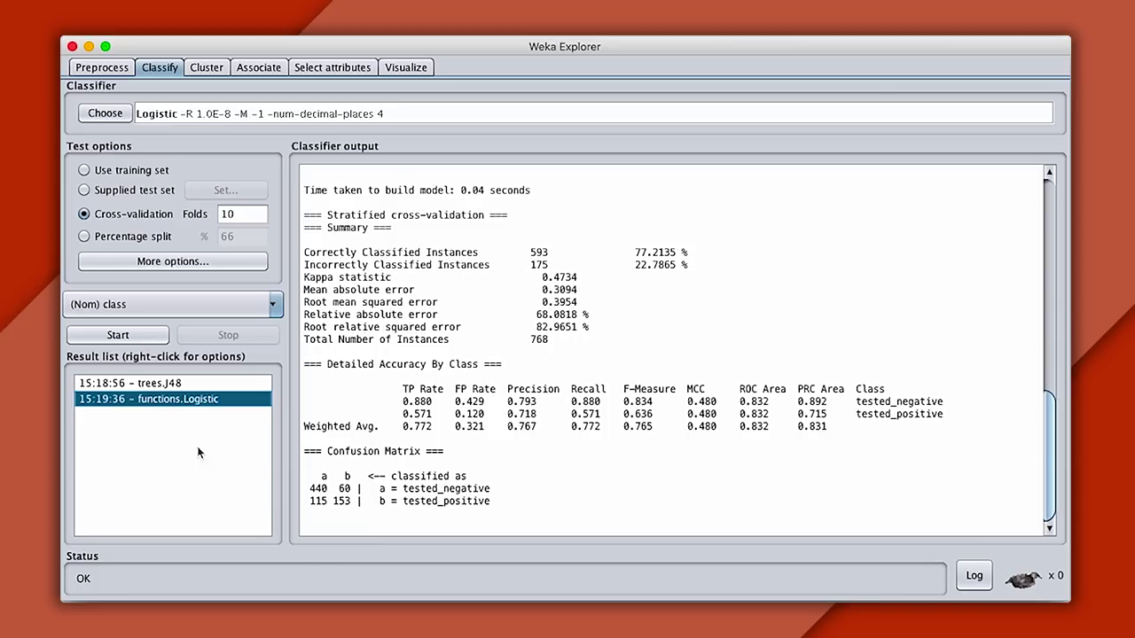
click(229, 386)
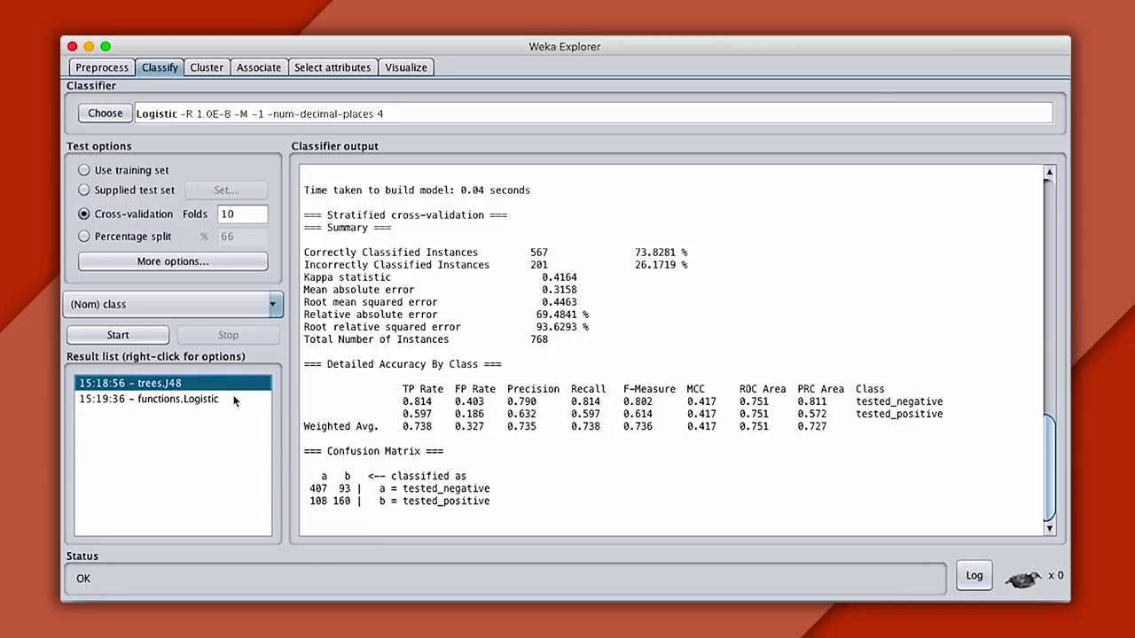
click(235, 400)
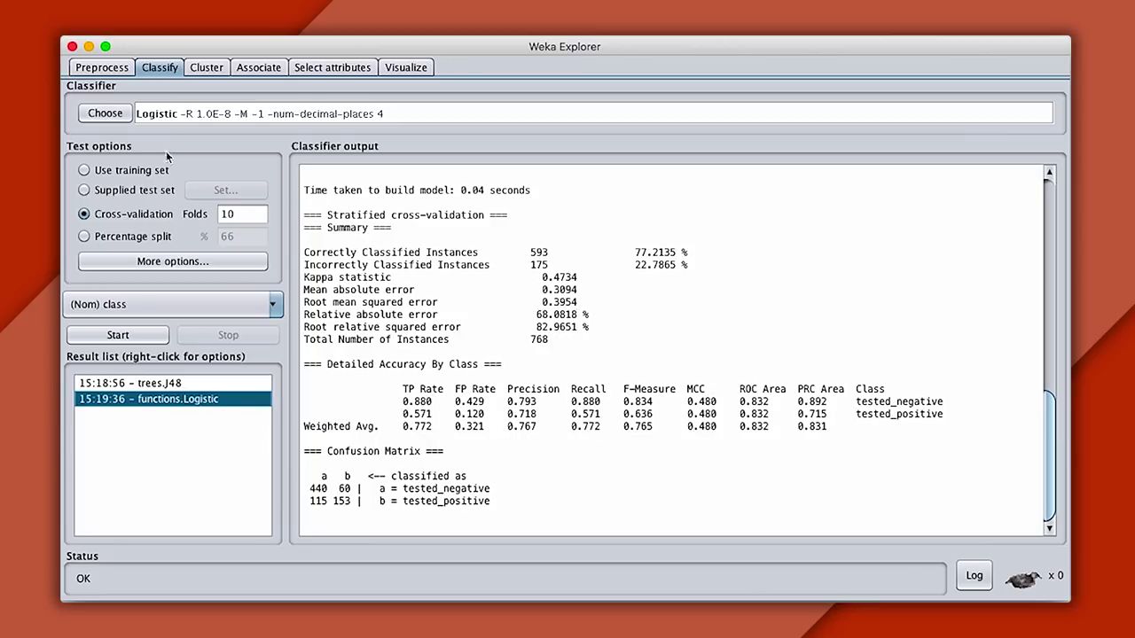
click(110, 116)
click(112, 150)
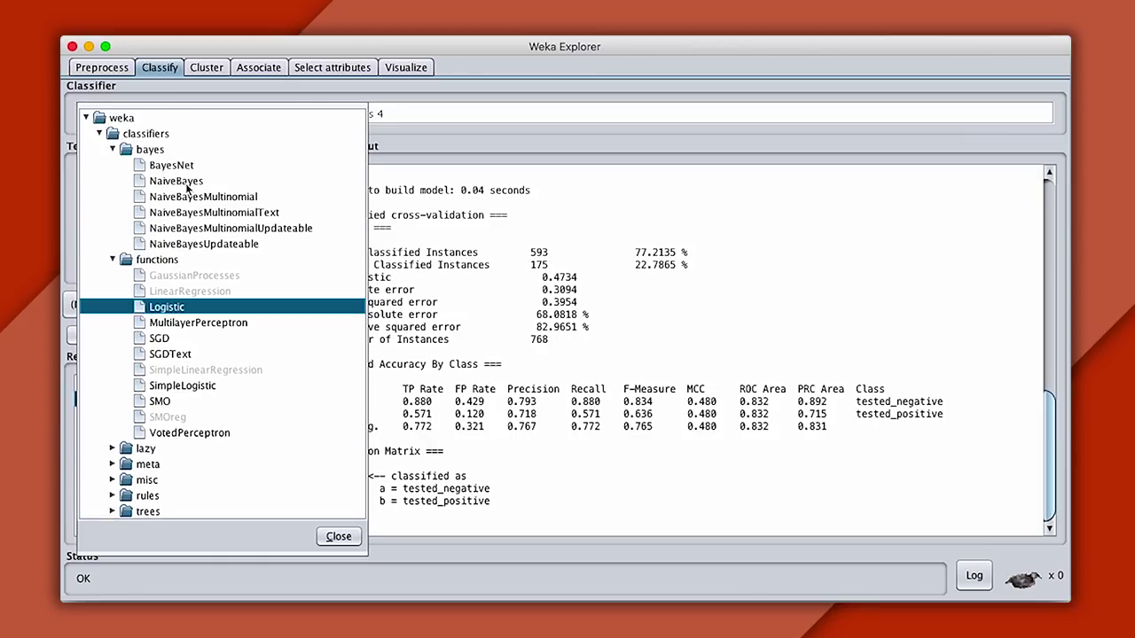
Step: Reopen the trees.J48 result and highlight its root split plas <= 127 and 73.8281 % accuracy
click(168, 307)
click(223, 383)
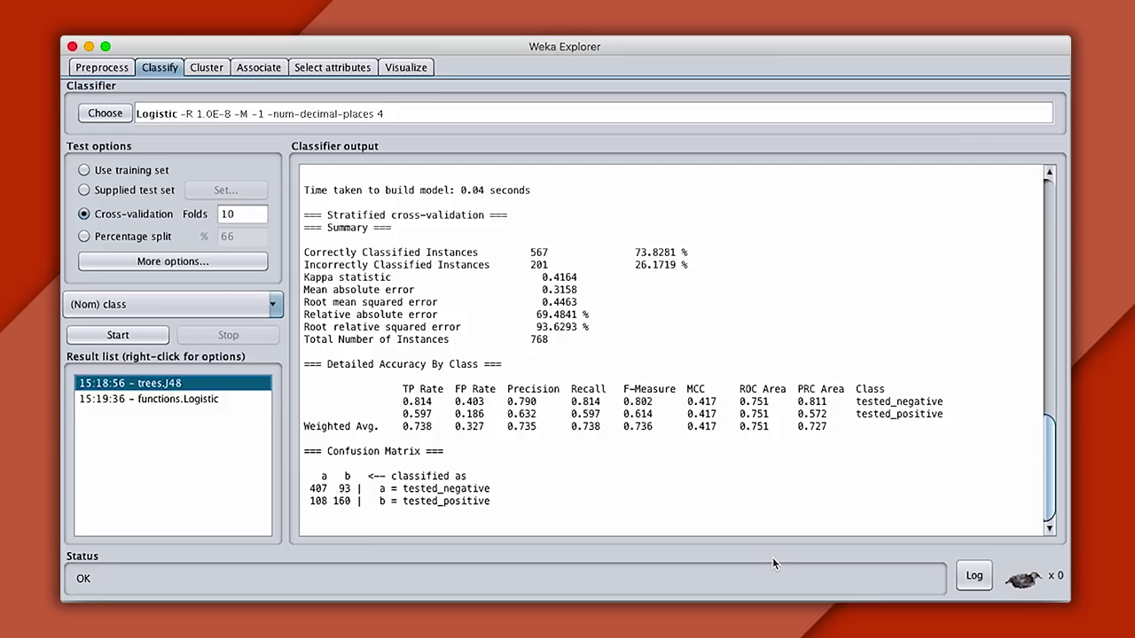
scroll(1029, 358, up, 15)
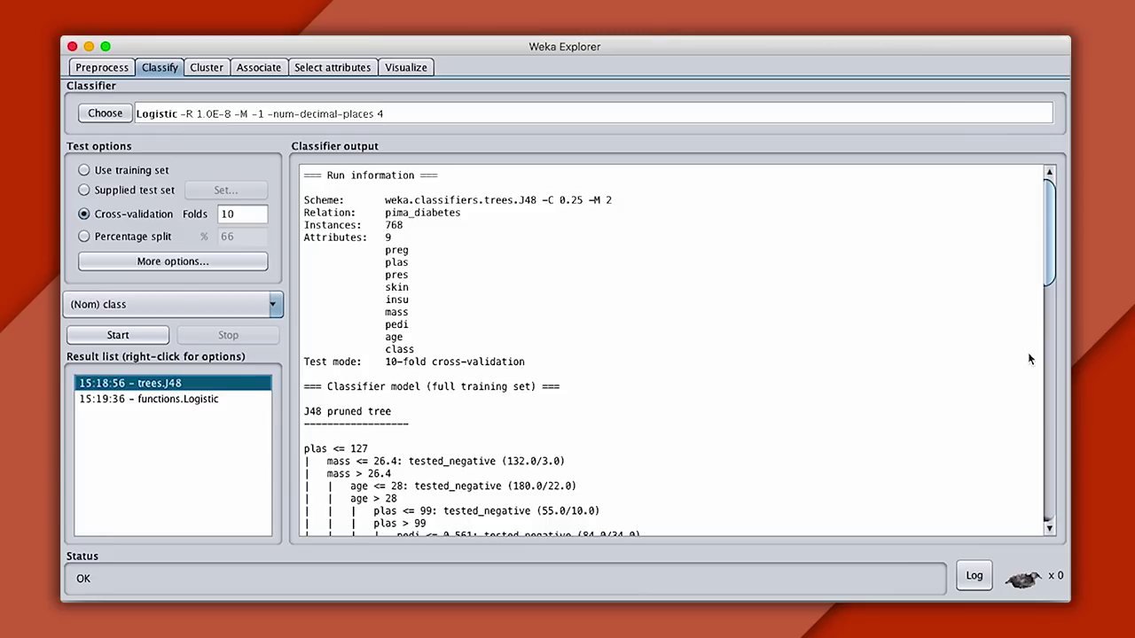
scroll(1005, 484, down, 5)
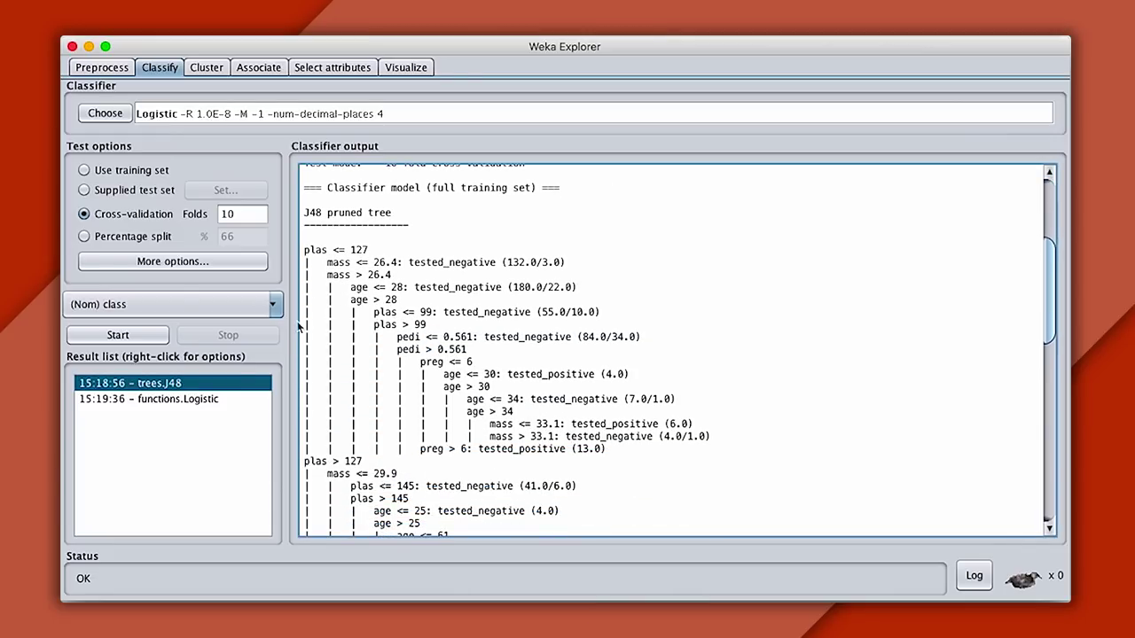
drag(304, 255, 371, 256)
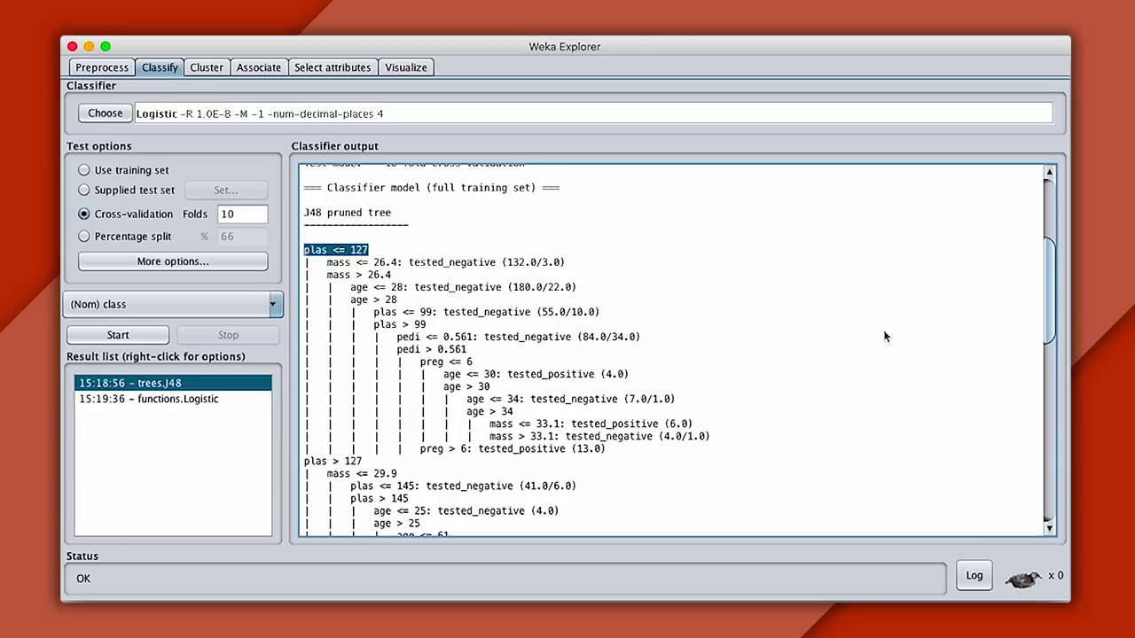
scroll(965, 447, down, 15)
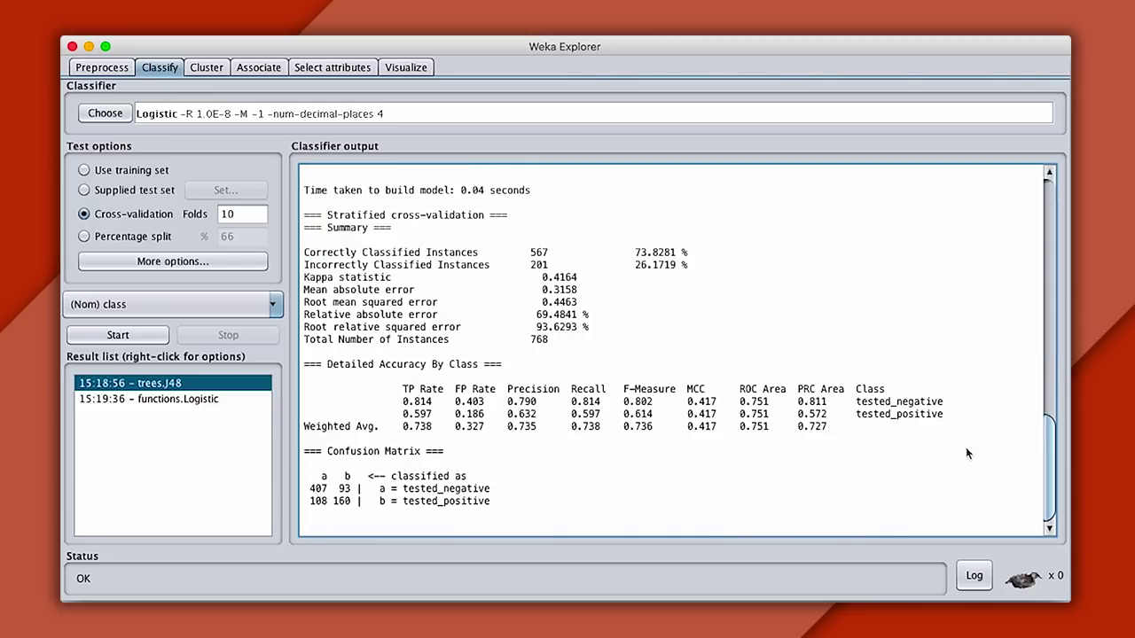
drag(634, 253, 689, 257)
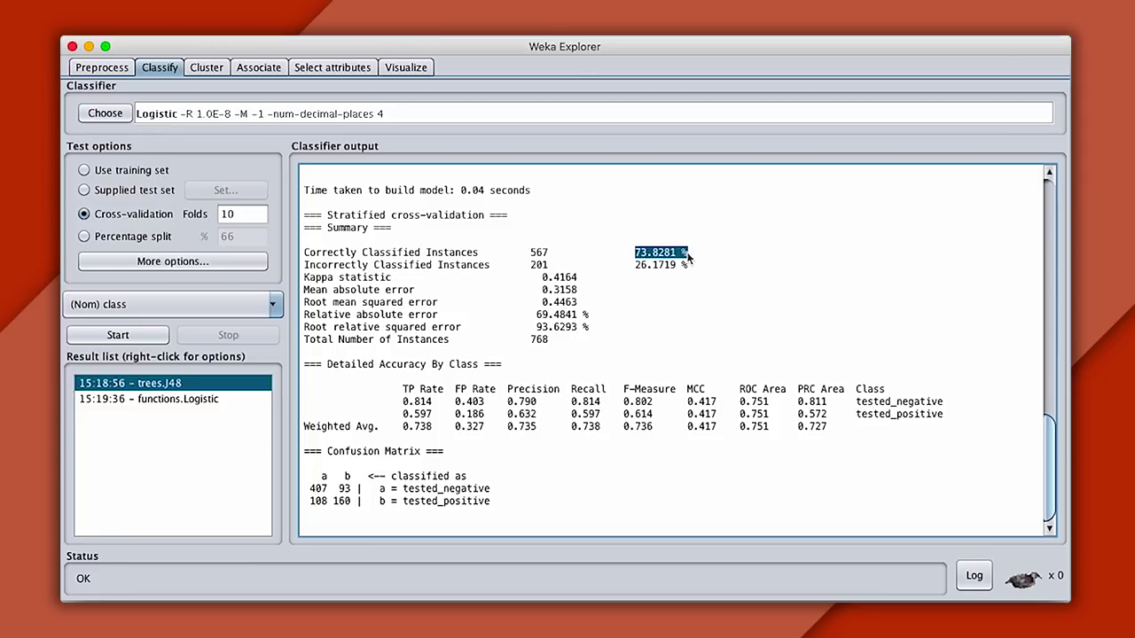
Step: Re-run J48 evaluated on the training set, reaching 84.1146% correctly classified instances
click(820, 306)
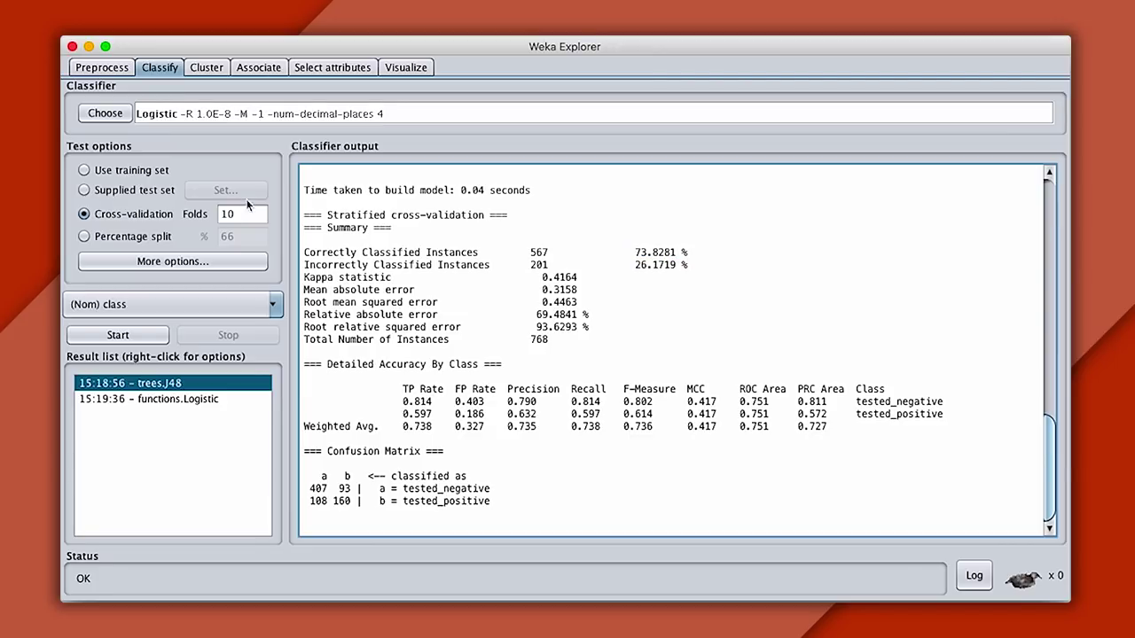
click(146, 171)
click(107, 114)
click(110, 419)
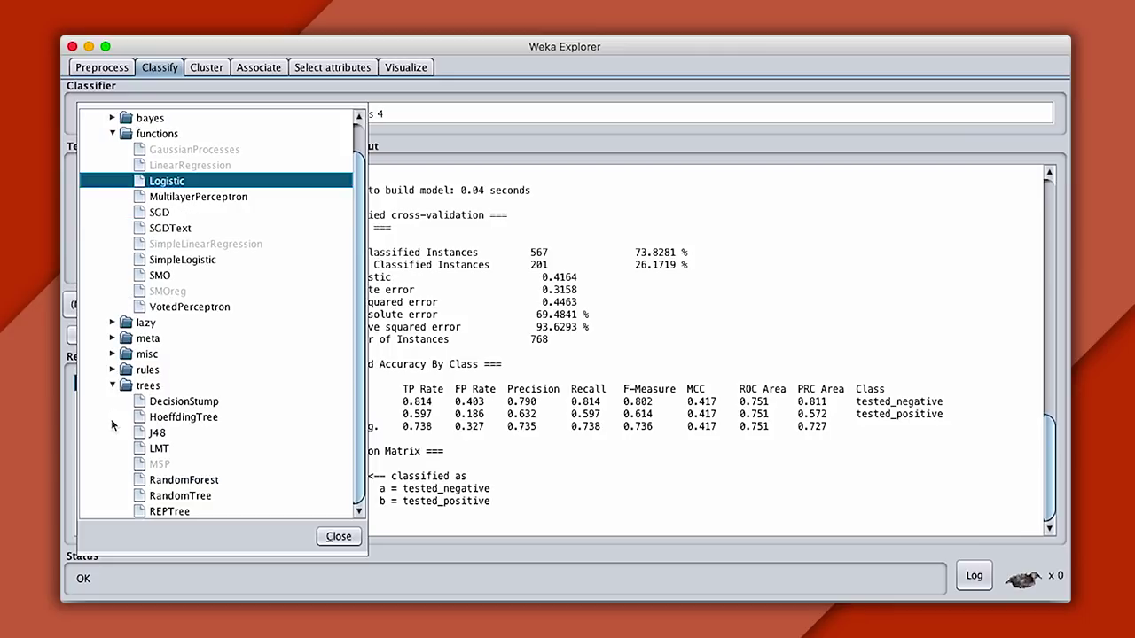
click(163, 433)
click(118, 335)
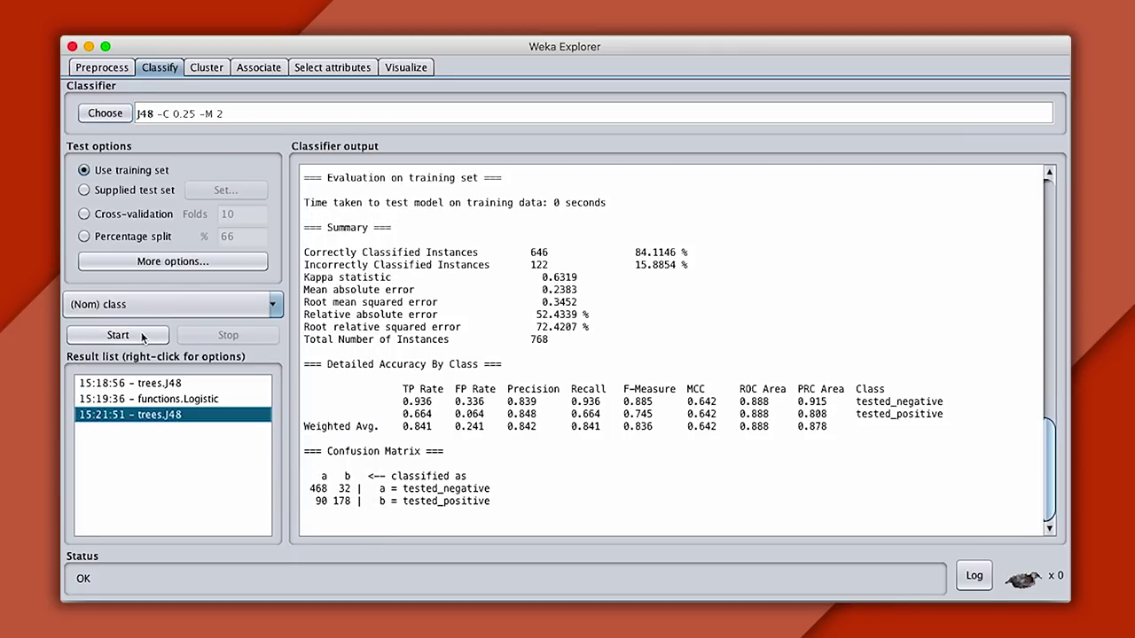
drag(633, 253, 689, 253)
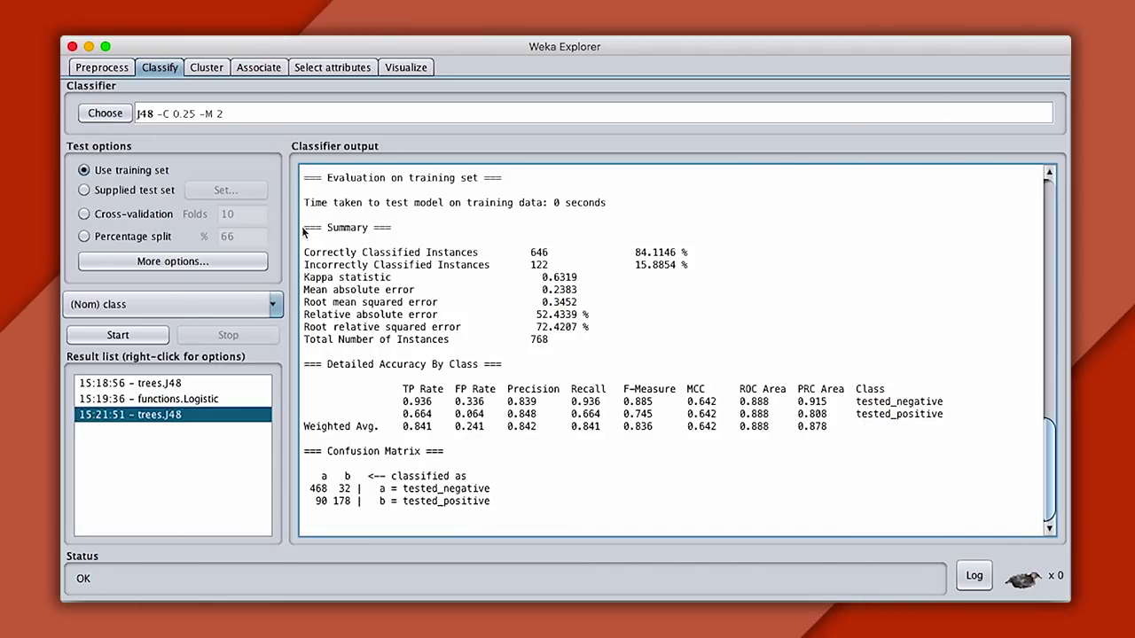
drag(301, 226, 544, 504)
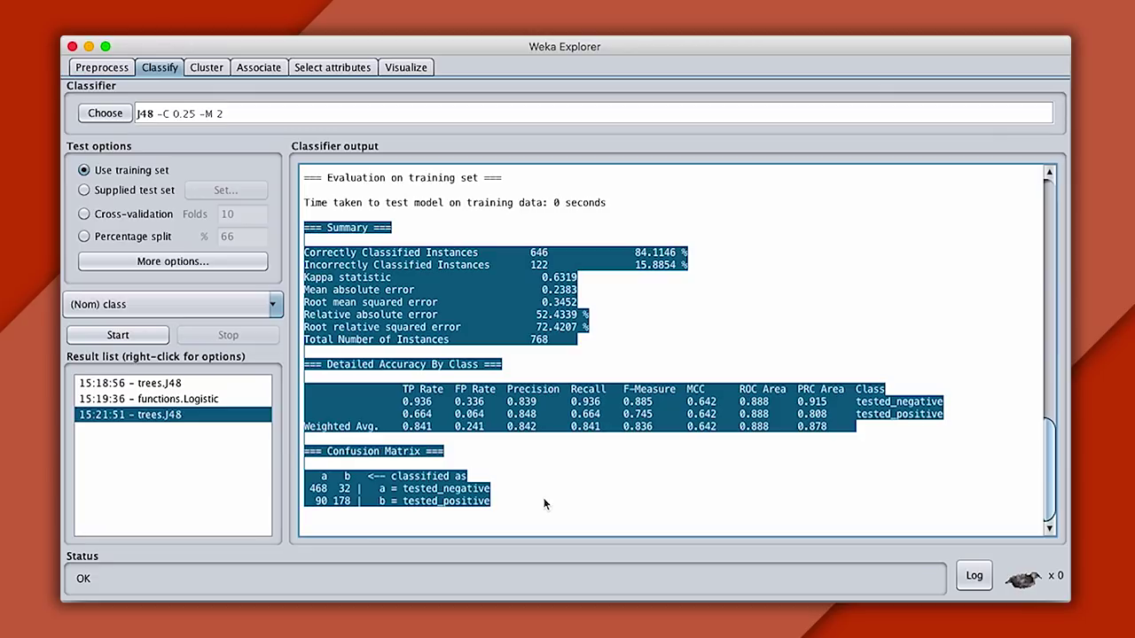
click(594, 466)
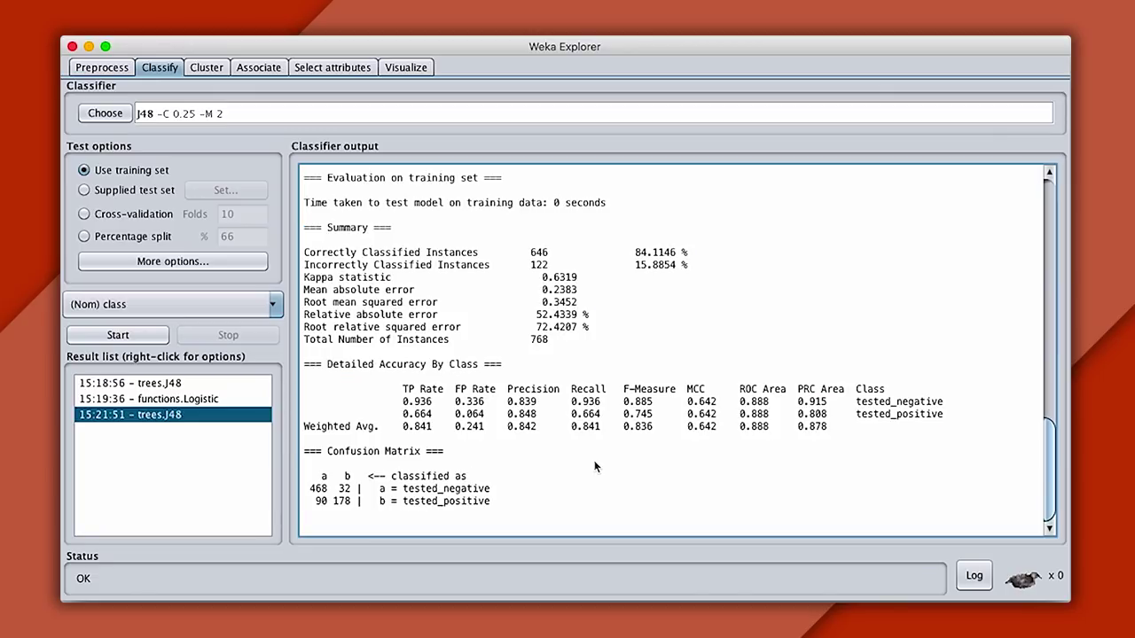
double_click(540, 391)
double_click(589, 390)
drag(303, 447, 511, 511)
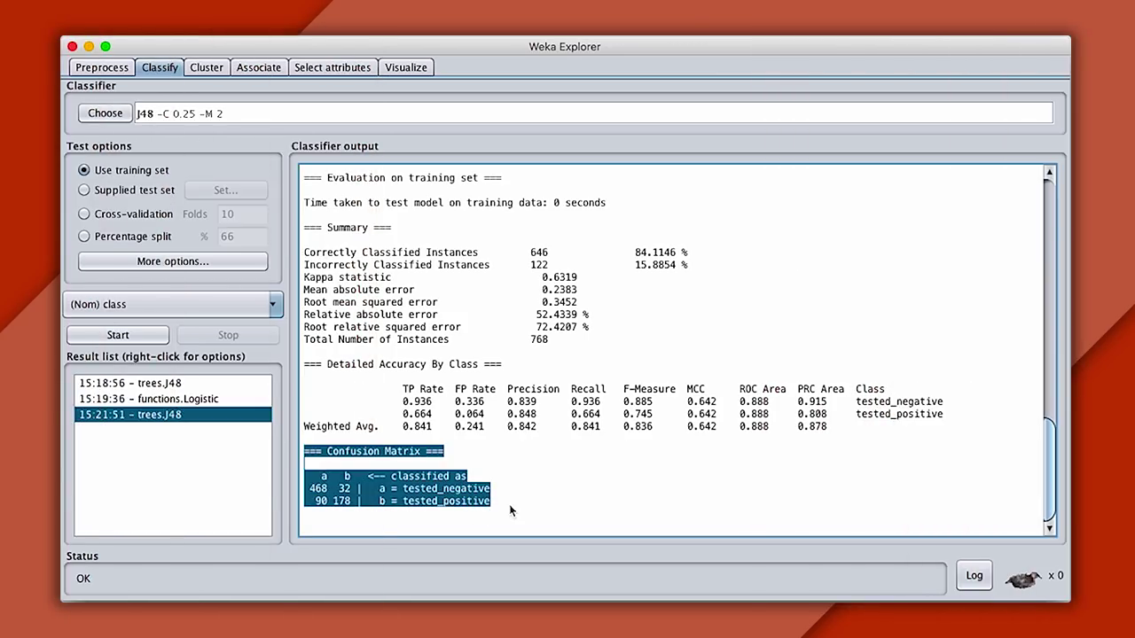
click(622, 510)
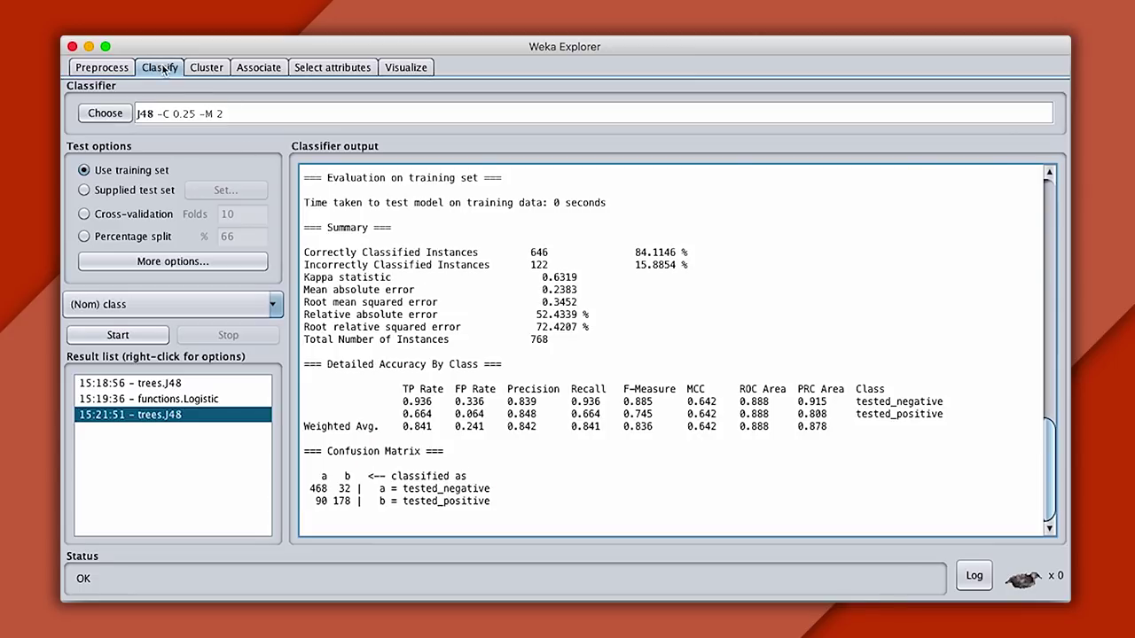
Step: Return to the Preprocess panel for pima_diabetes and open the filter list
click(103, 68)
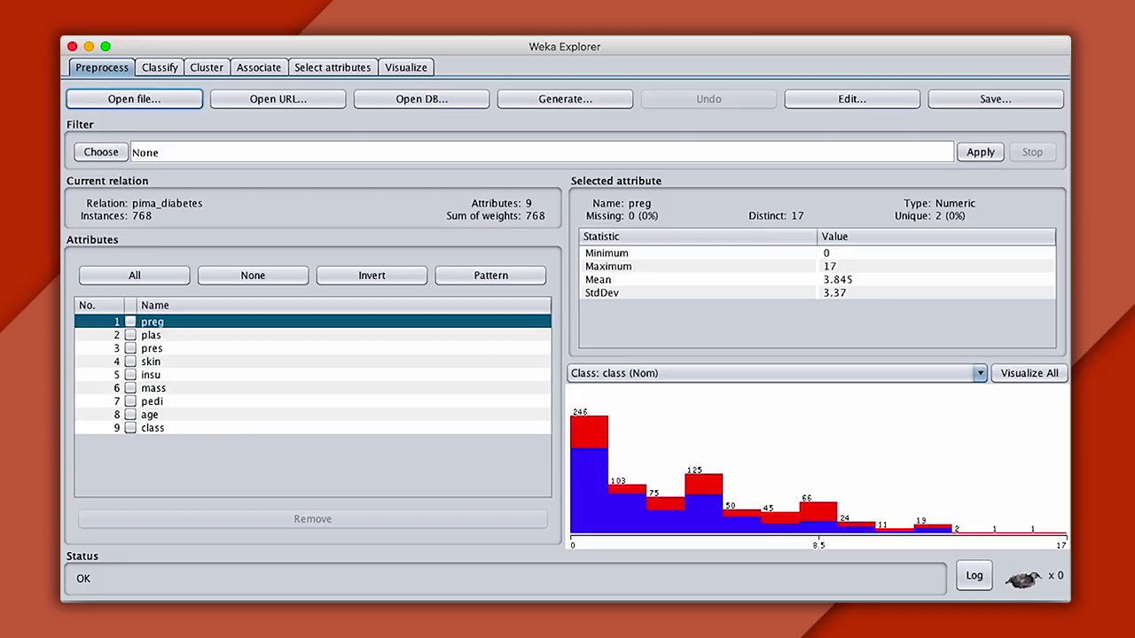
click(104, 152)
Step: Pick the supervised attribute filter AttributeSelection
click(96, 172)
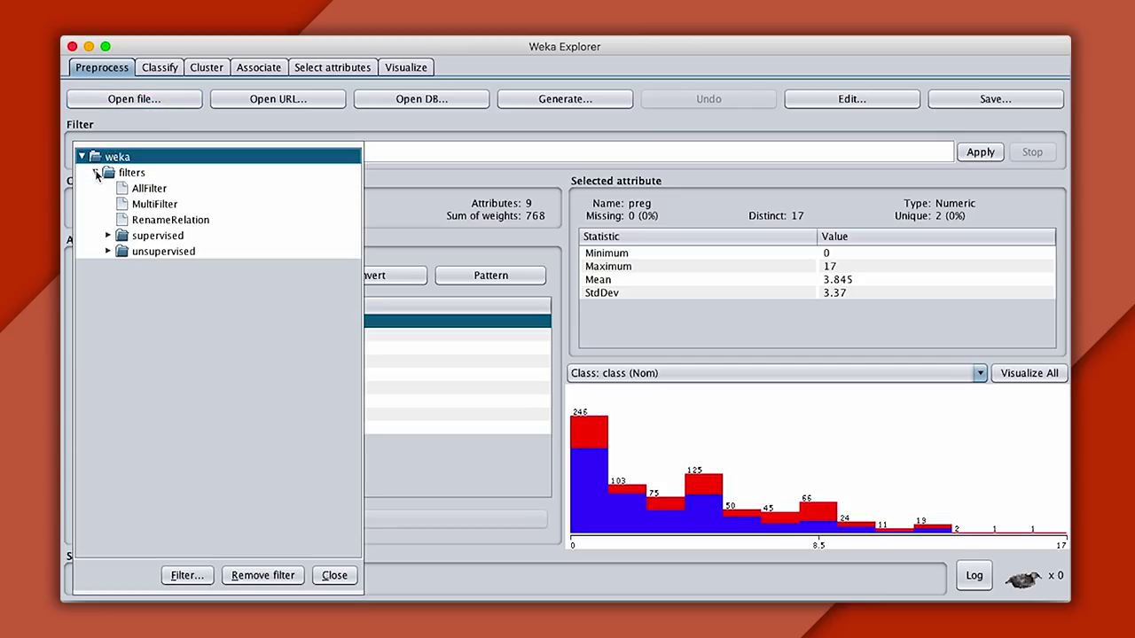
click(109, 235)
click(122, 251)
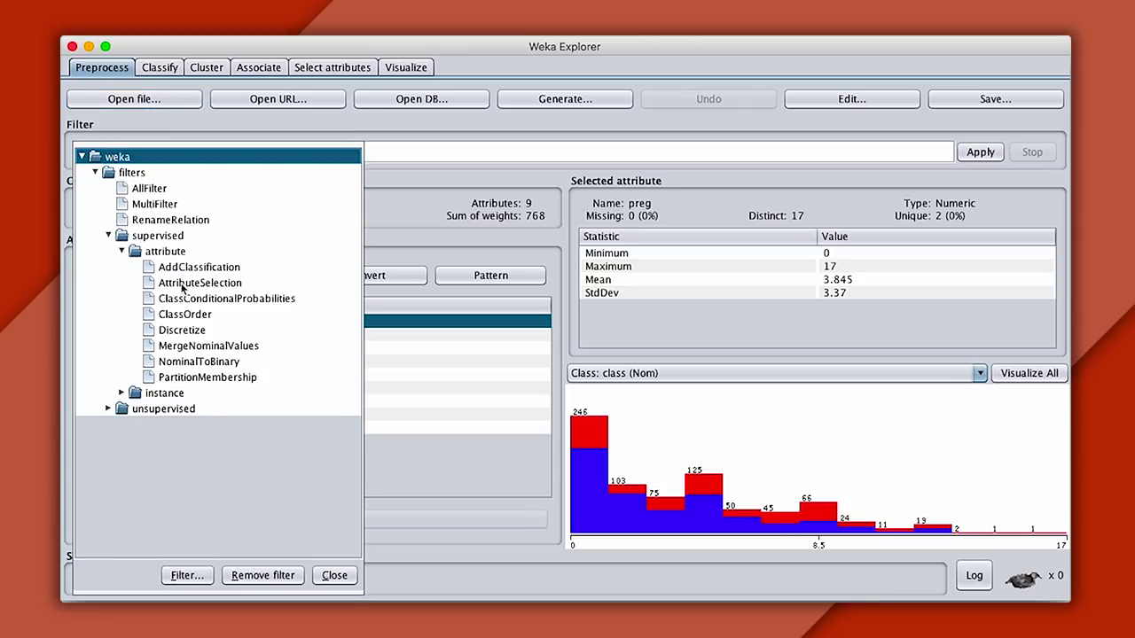
click(185, 284)
Step: Apply AttributeSelection with InfoGainAttributeEval and Ranker, then inspect the mass attribute
click(362, 154)
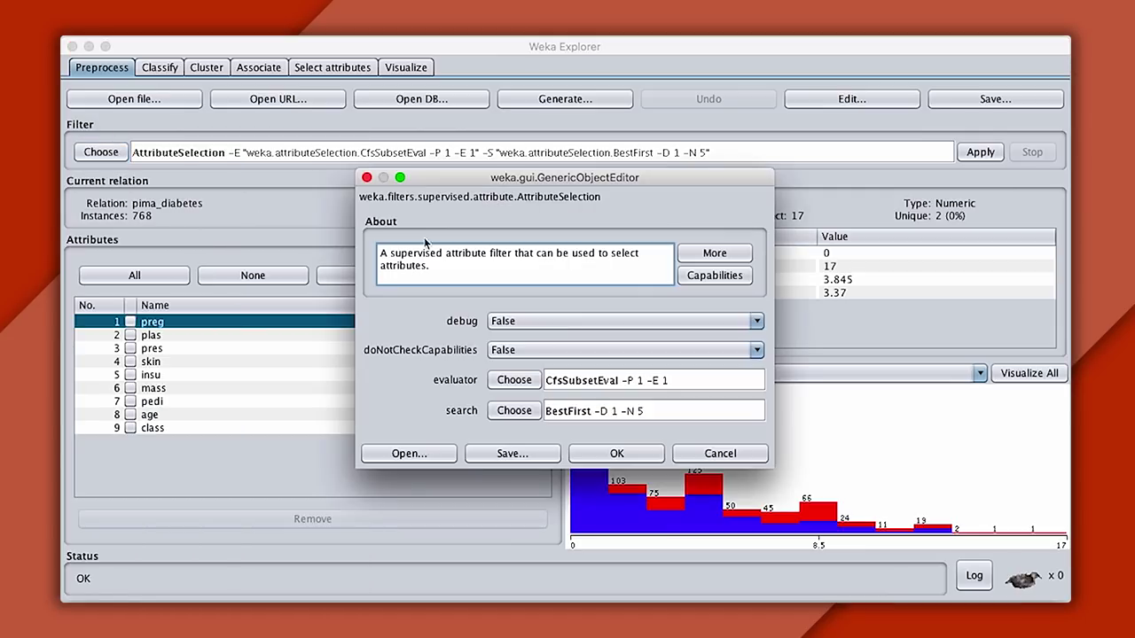
click(523, 379)
click(586, 495)
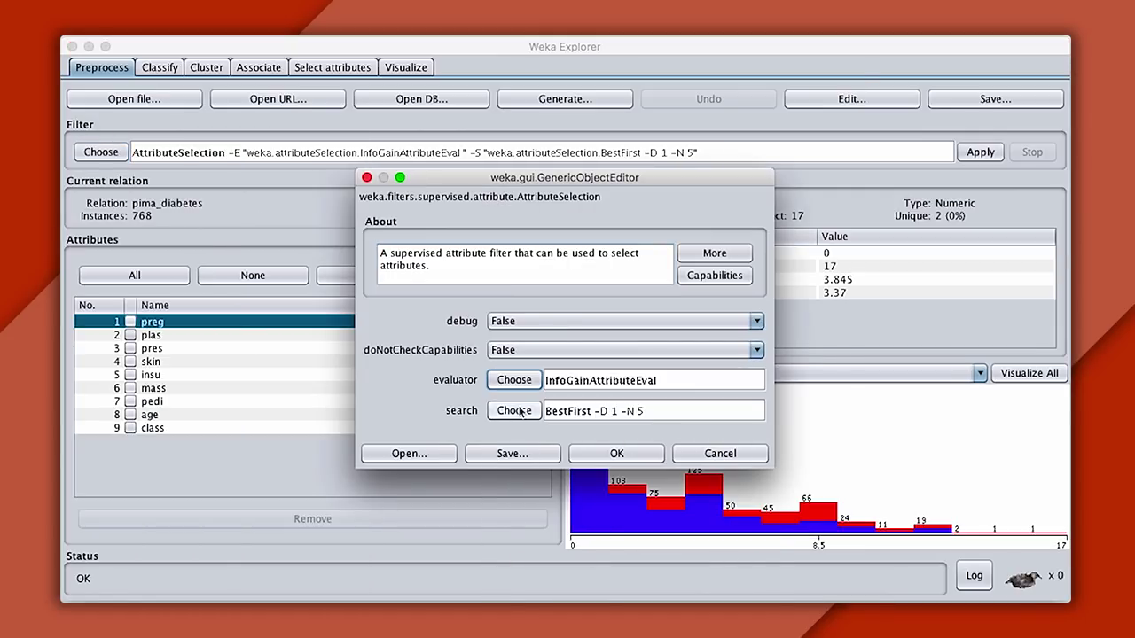
click(521, 412)
click(562, 479)
click(721, 451)
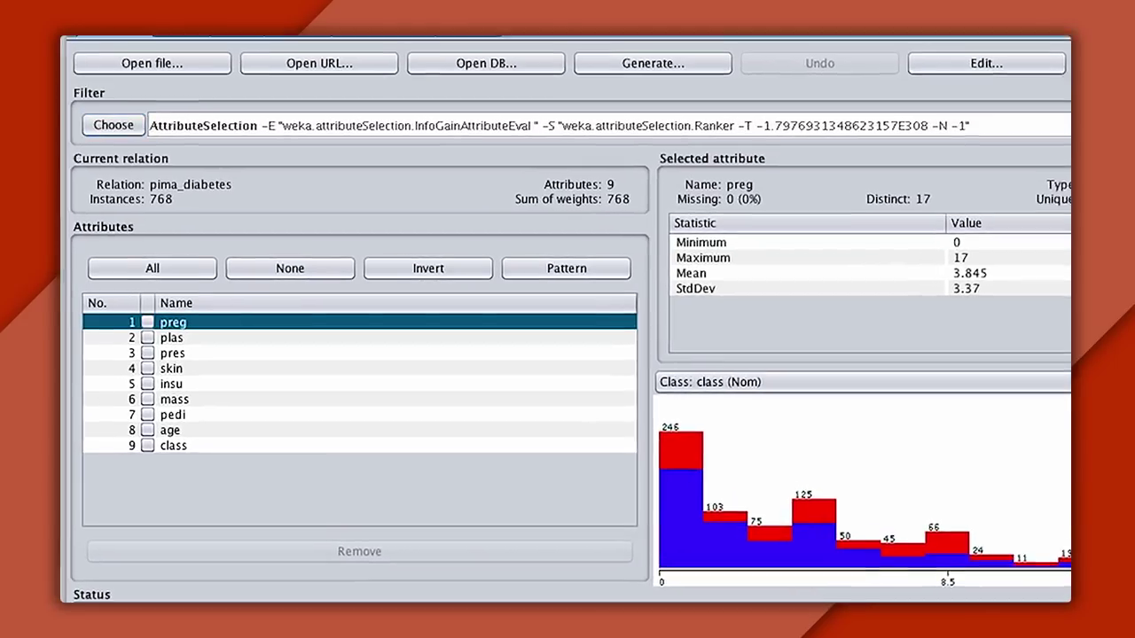
click(981, 152)
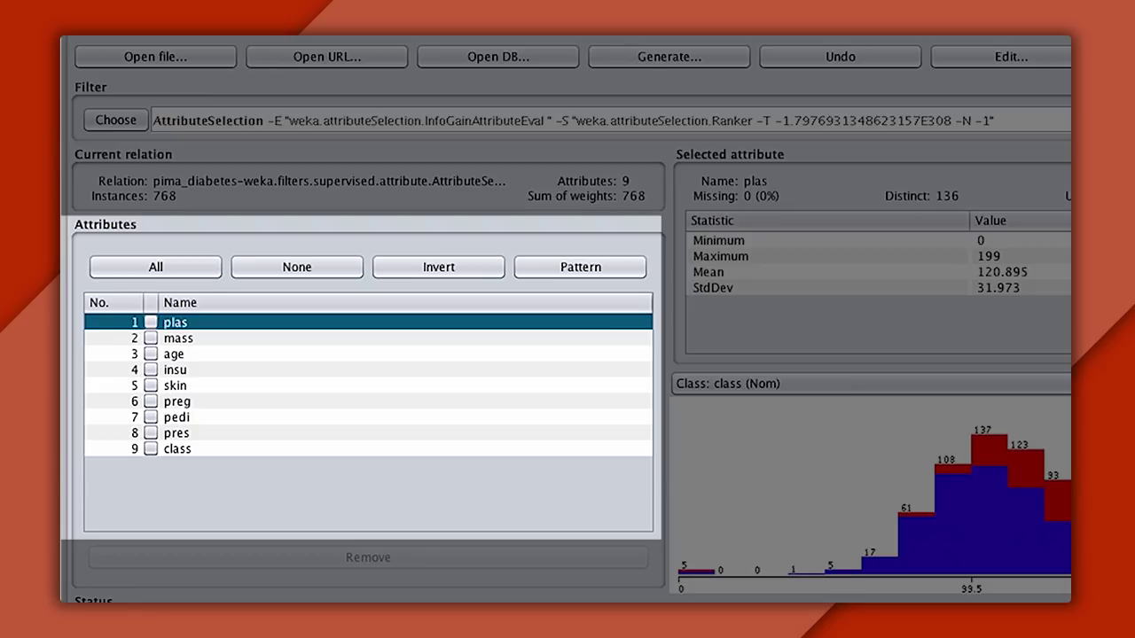
click(360, 342)
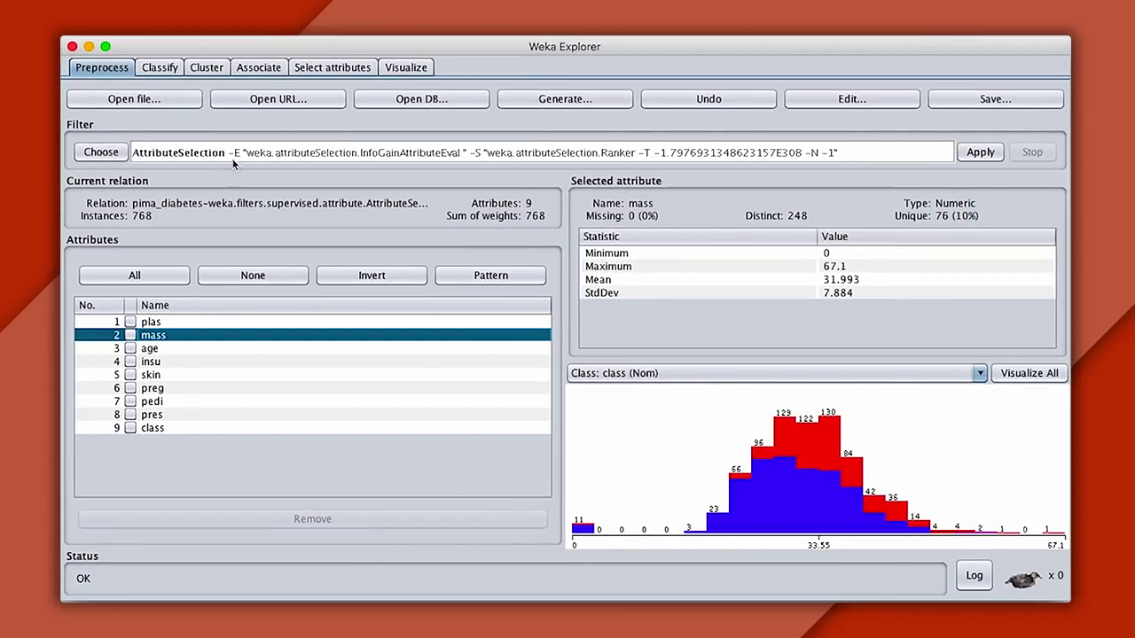
Step: Reapply the filter with CfsSubsetEval and GreedyStepwise, keeping plas, mass, age, pedi and class
click(307, 118)
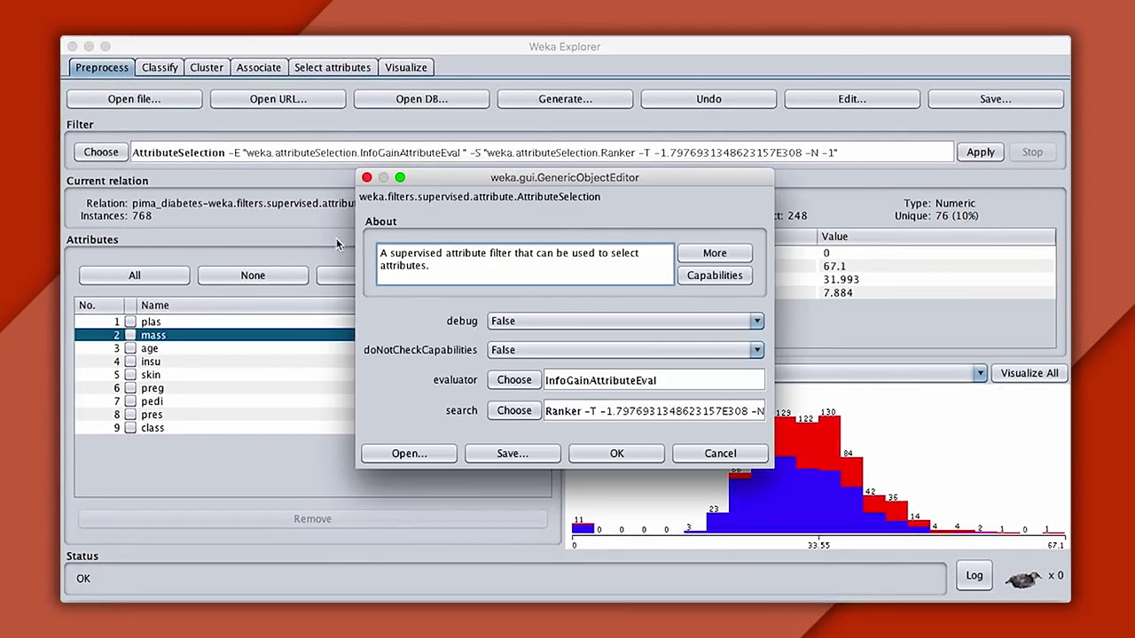
click(521, 381)
click(557, 415)
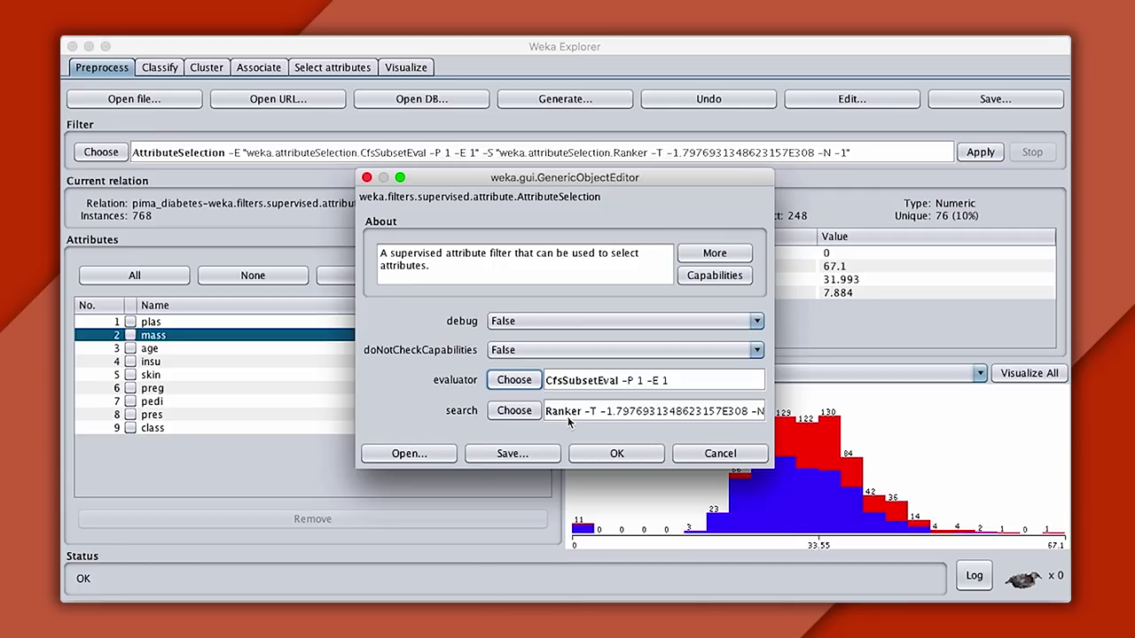
click(530, 413)
click(583, 461)
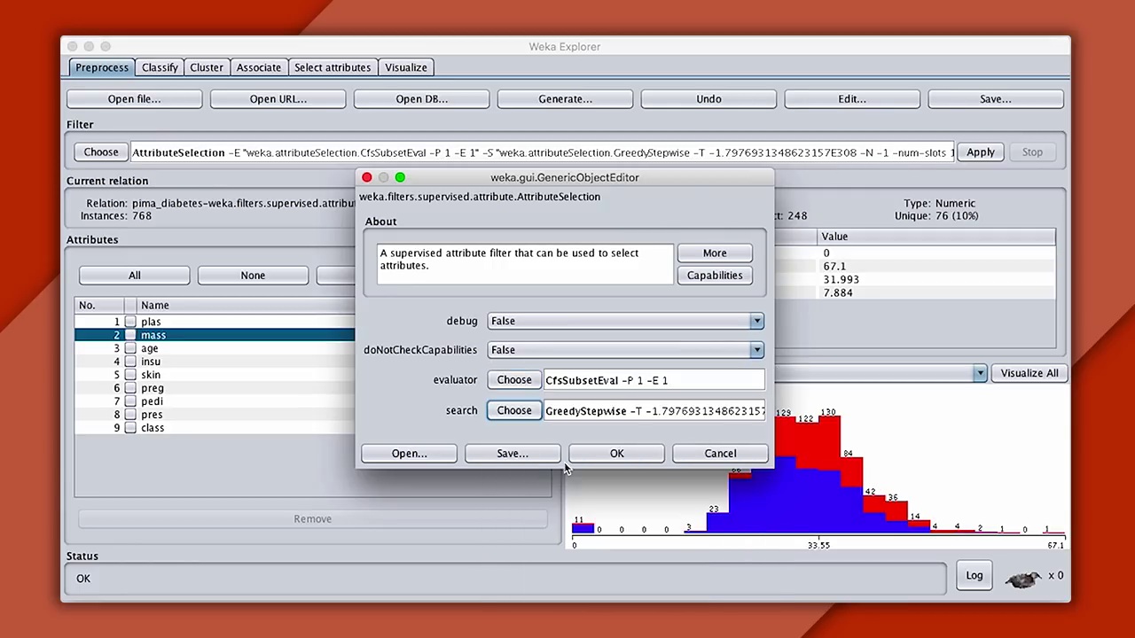
click(620, 453)
click(984, 152)
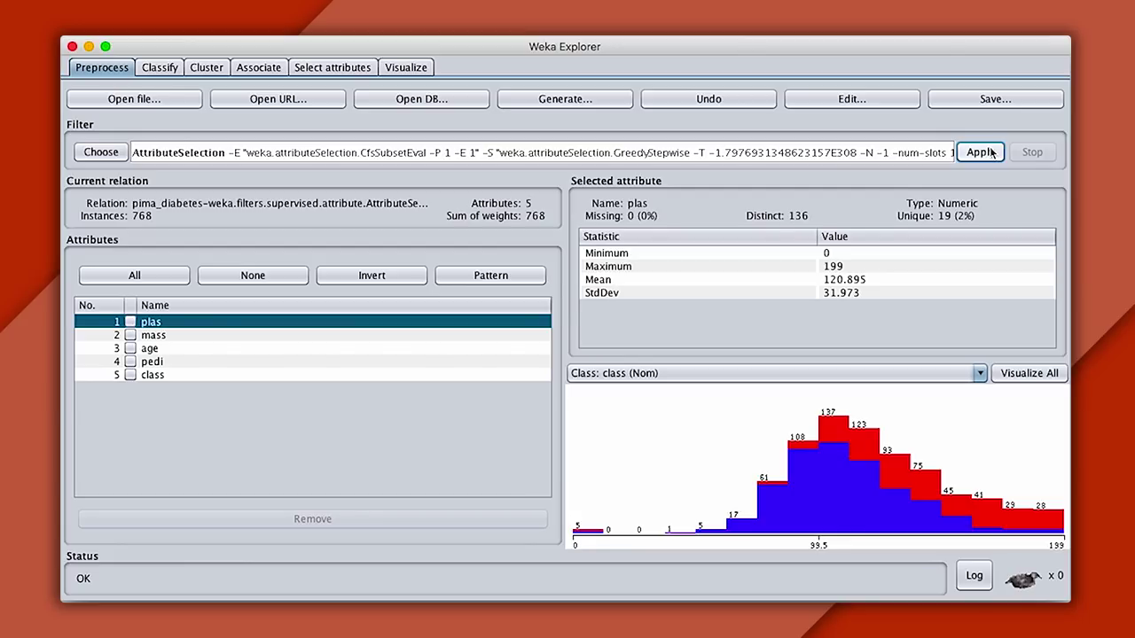
click(133, 99)
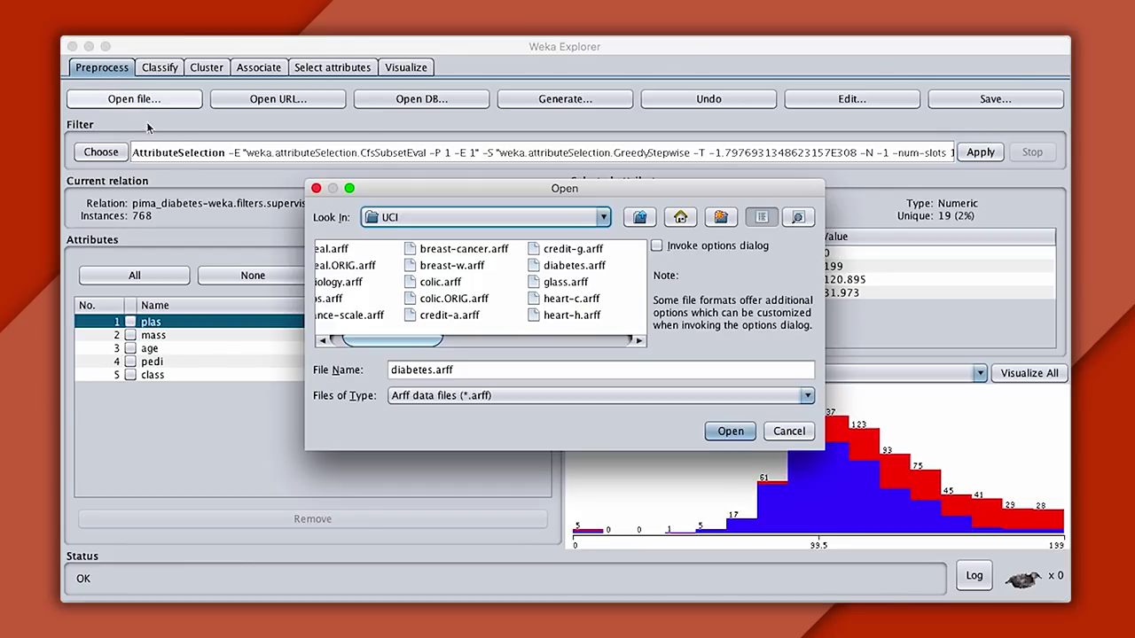
Step: Load vote.arff and review water-project-cost-sharing, following attributes, and the Class democrat/republican counts
drag(406, 340, 631, 342)
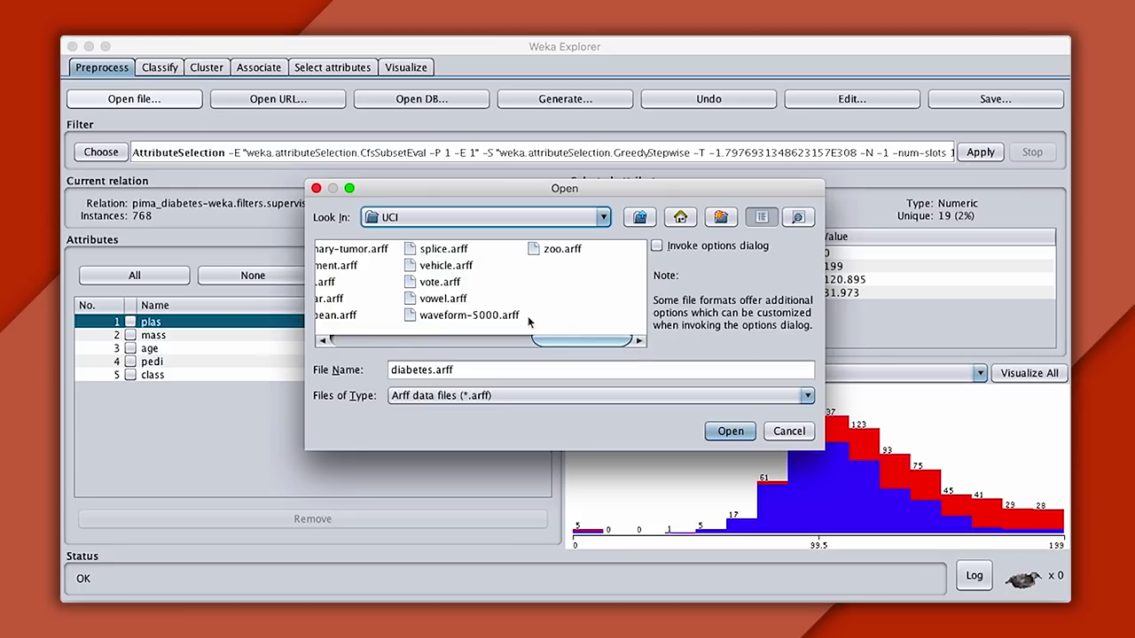
double_click(443, 282)
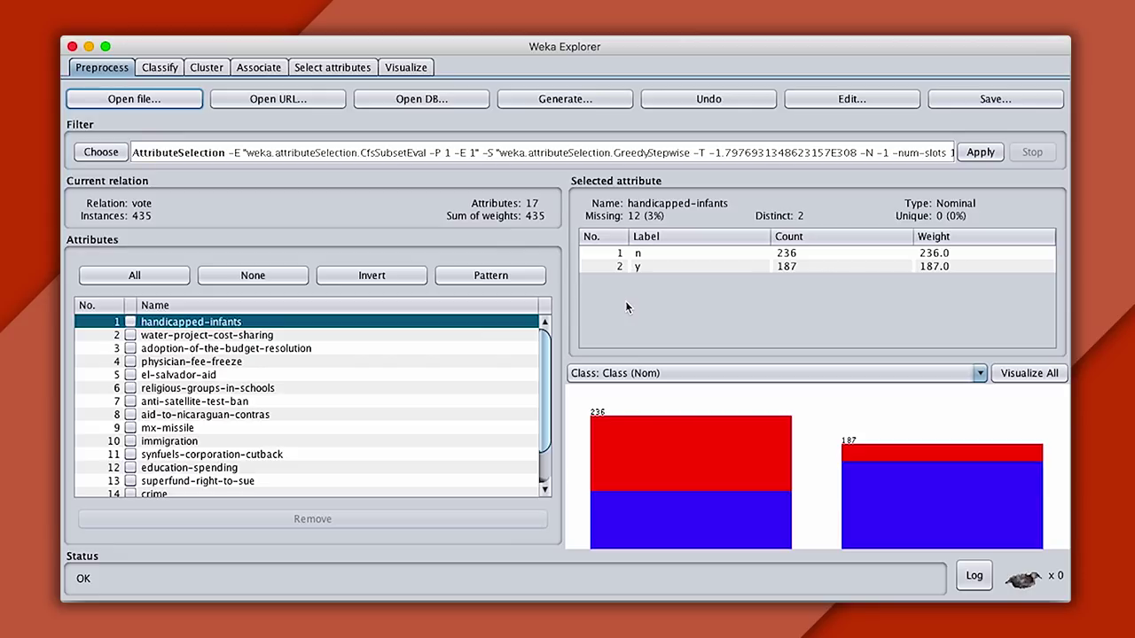
click(434, 334)
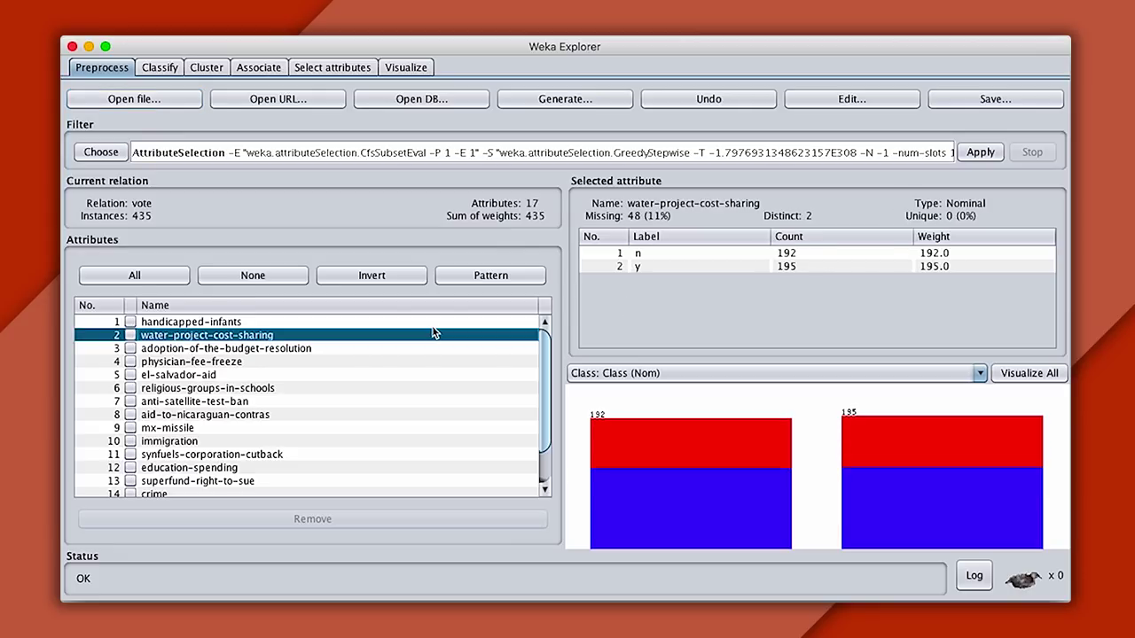
key(Down)
key(Down)
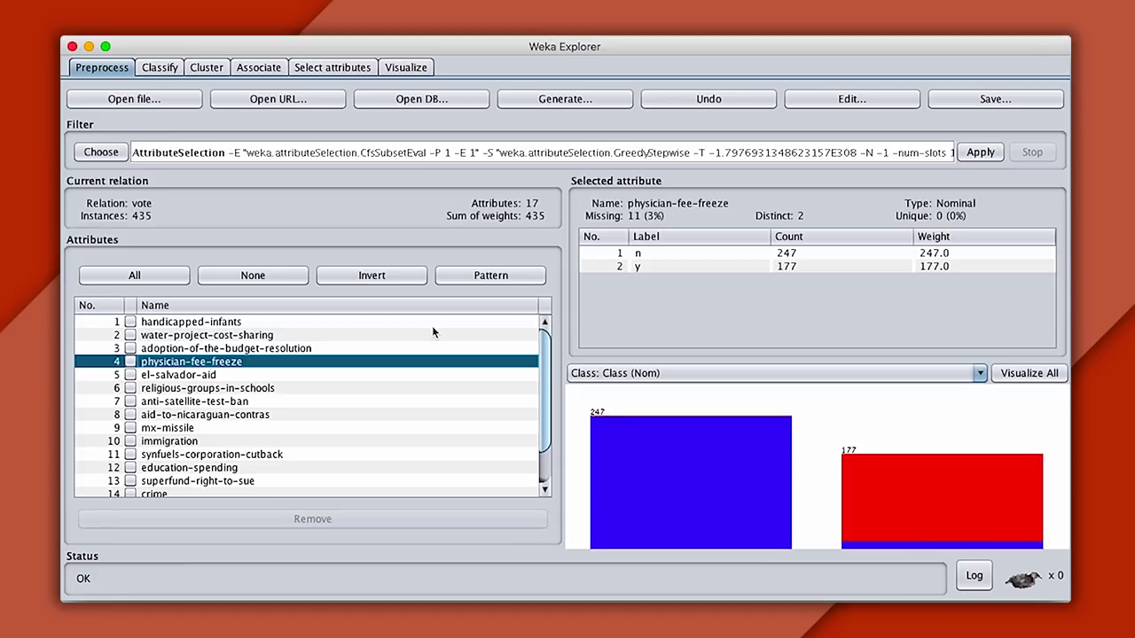
scroll(420, 403, down, 3)
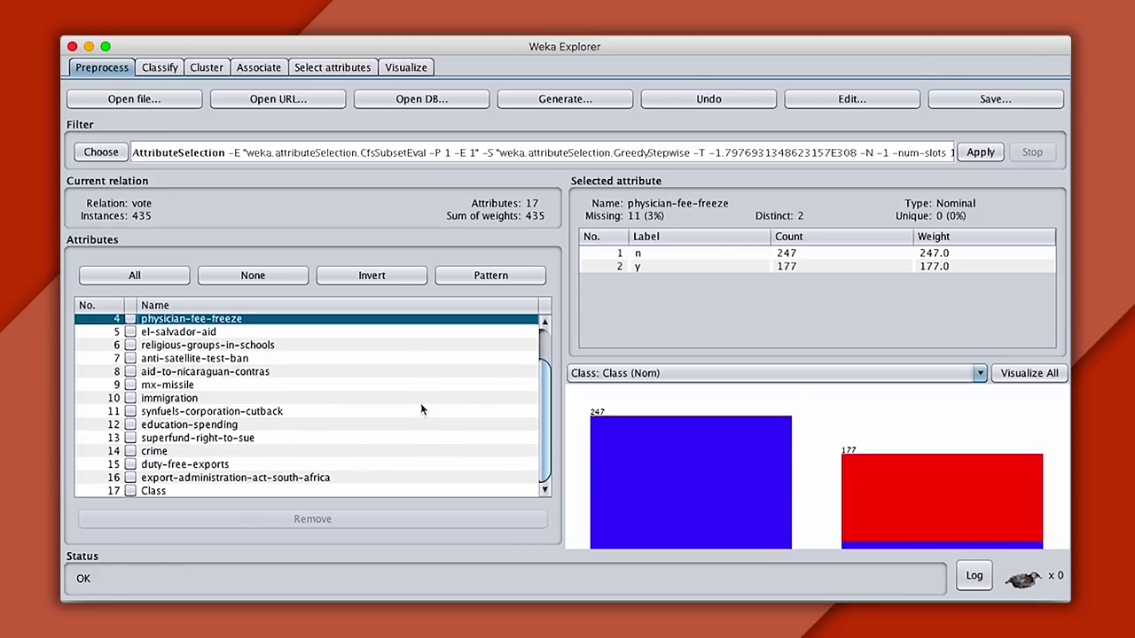
click(305, 492)
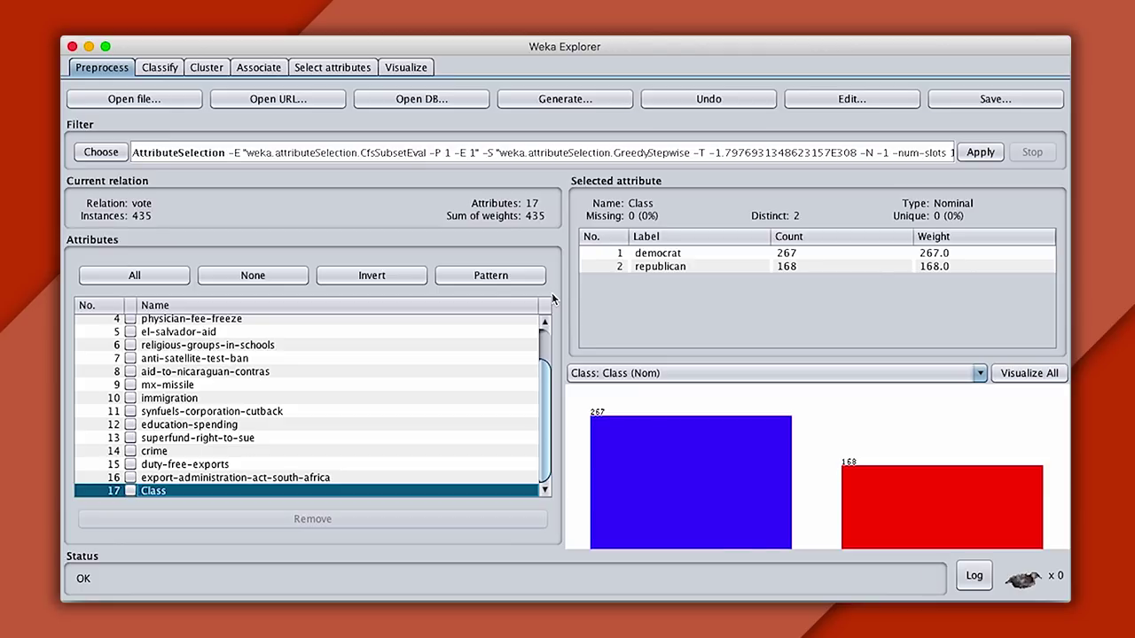
Step: Review the physician-fee-freeze, el-salvador-aid, religious-groups-in-schools and anti-satellite-test-ban attributes
click(317, 321)
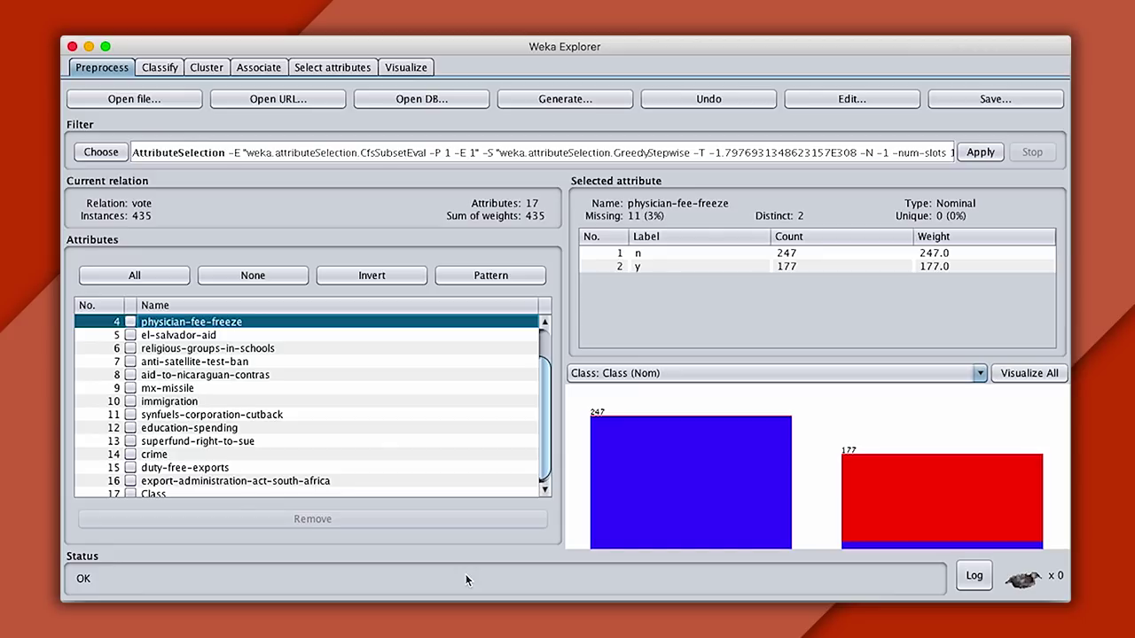
click(334, 335)
click(335, 341)
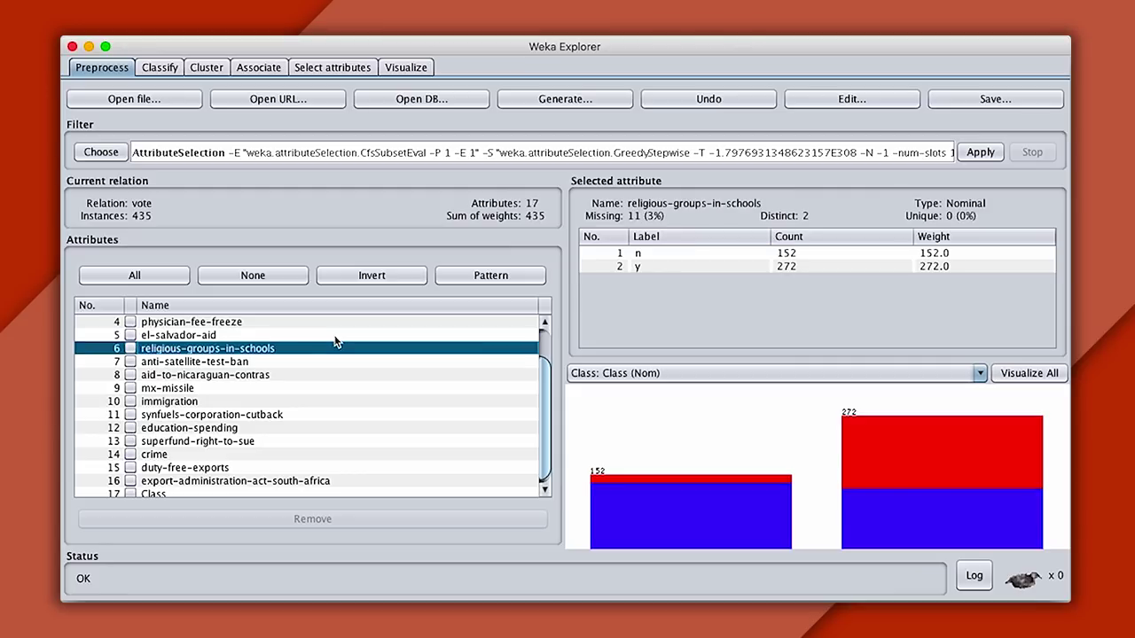
key(Down)
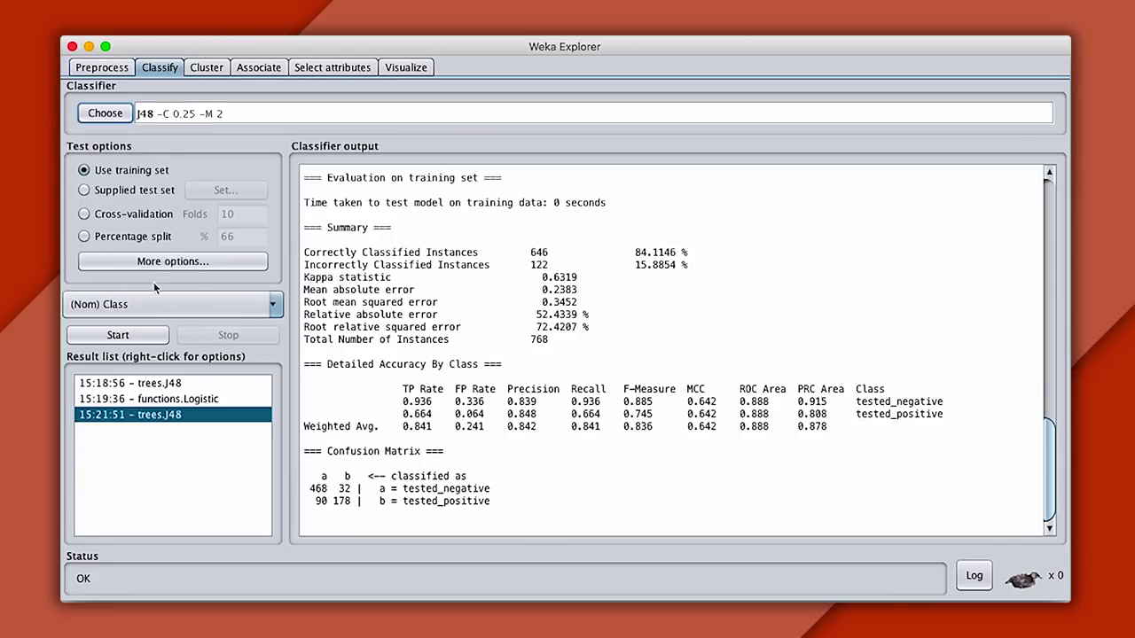
Step: Train J48 on the vote data and select its pruned tree rooted at physician-fee-freeze
click(118, 335)
scroll(598, 451, up, 8)
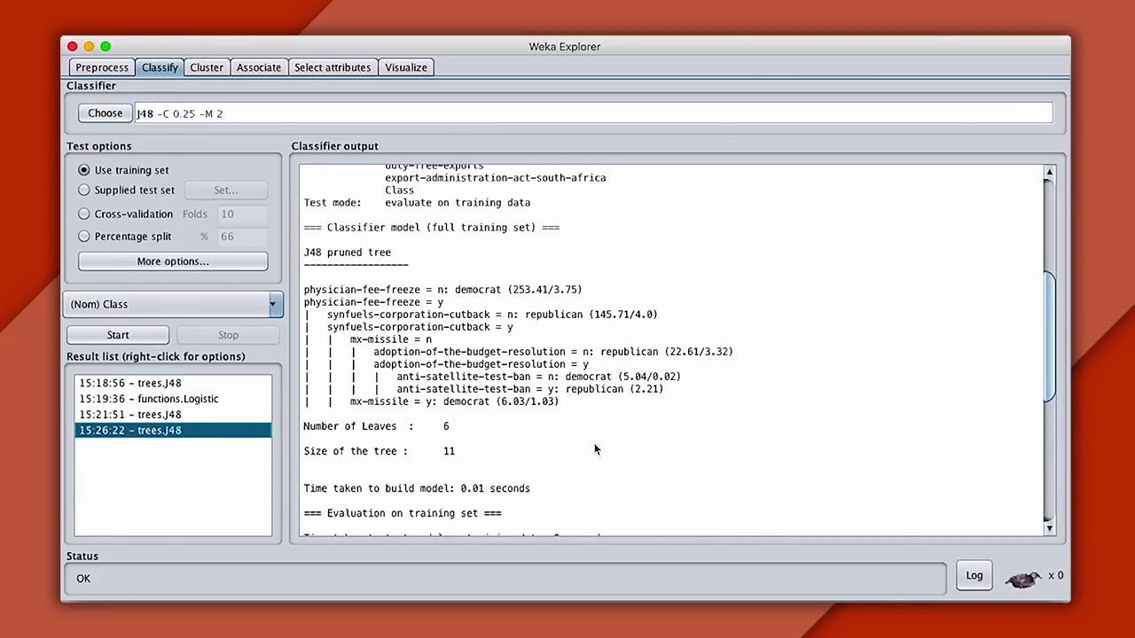
drag(304, 266, 561, 415)
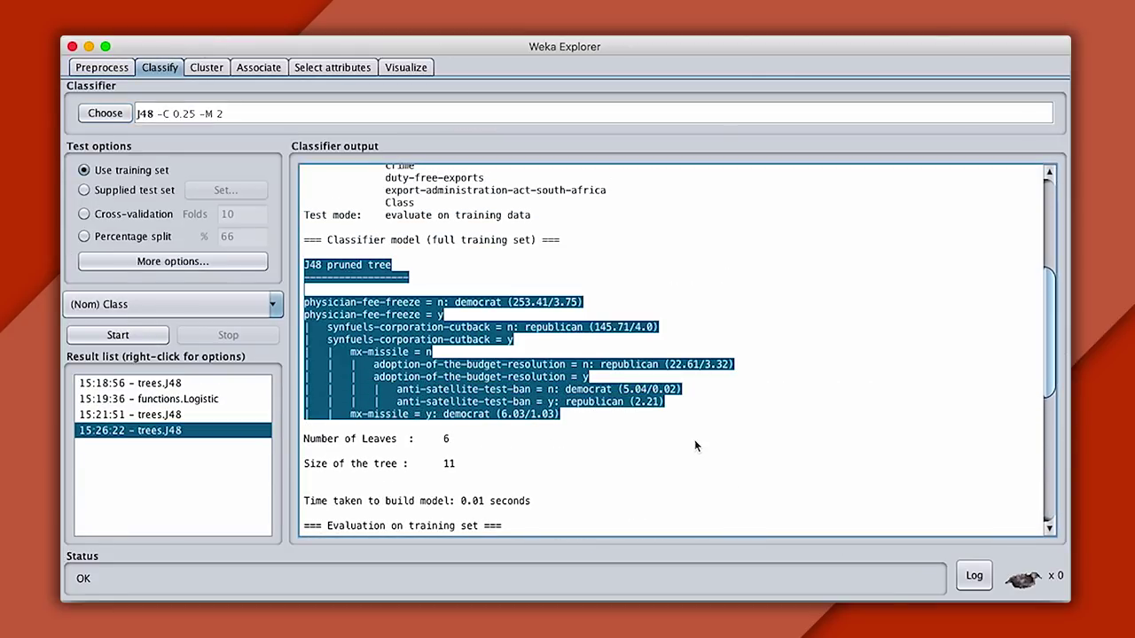